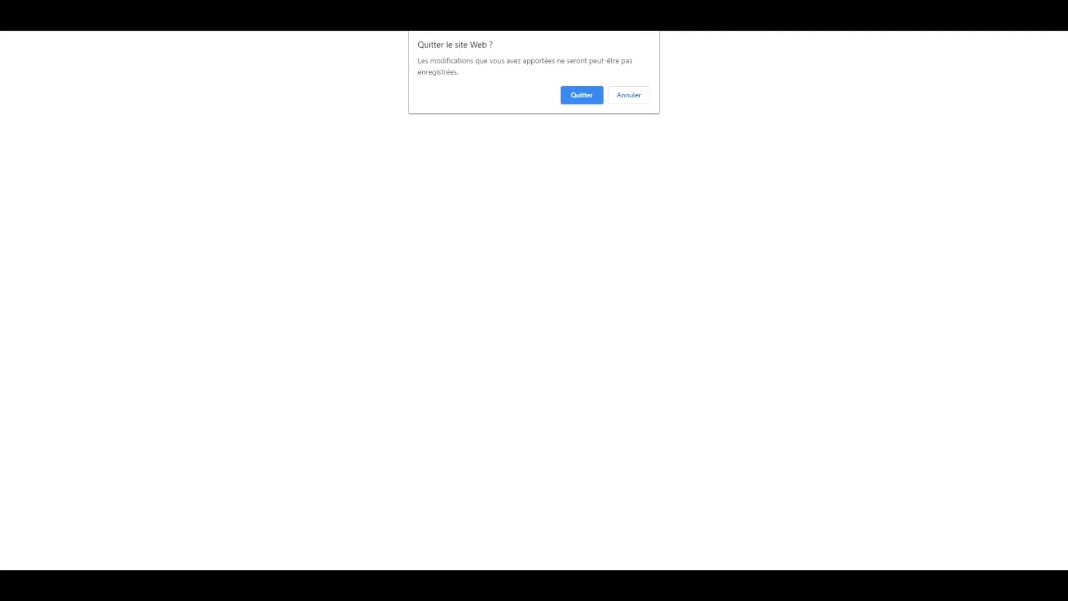
Step: Leave the unsaved page, and install and activate the Yoast SEO extension from the popular extensions
click(579, 94)
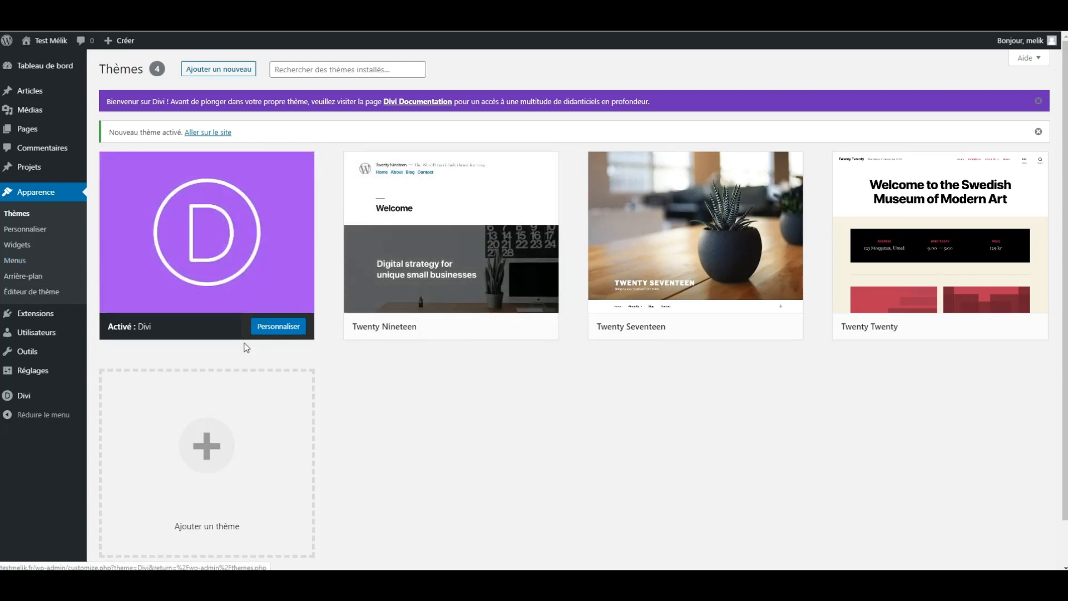
mouse_move(48, 315)
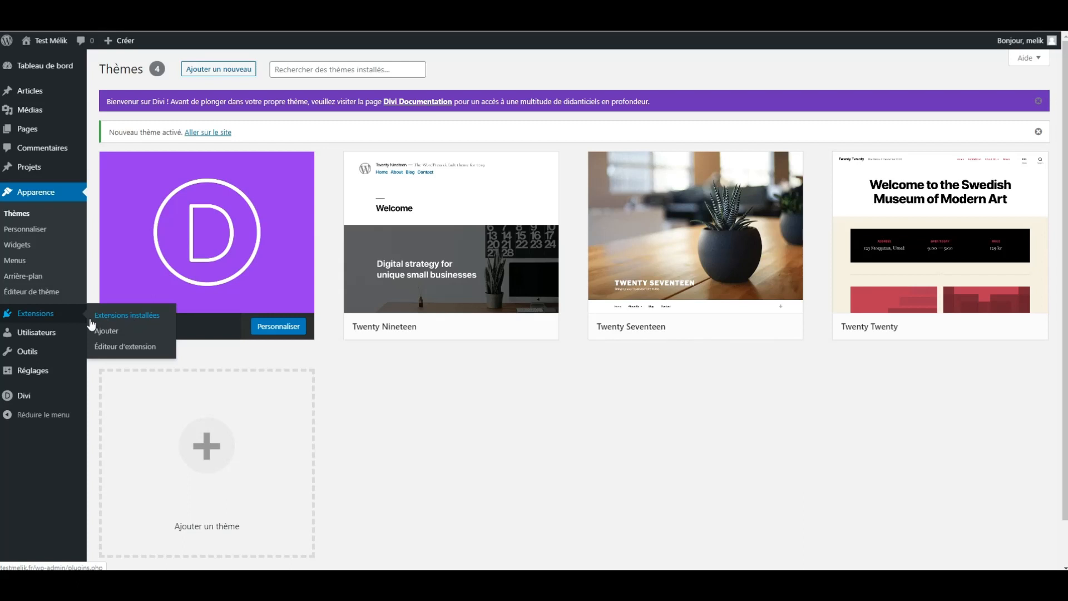
click(118, 334)
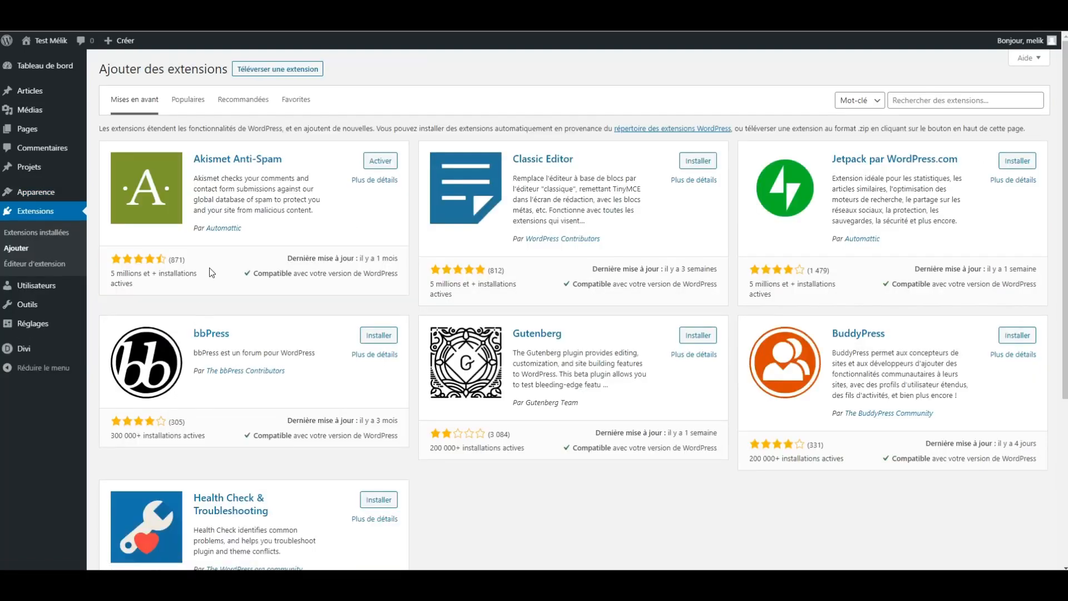
click(190, 108)
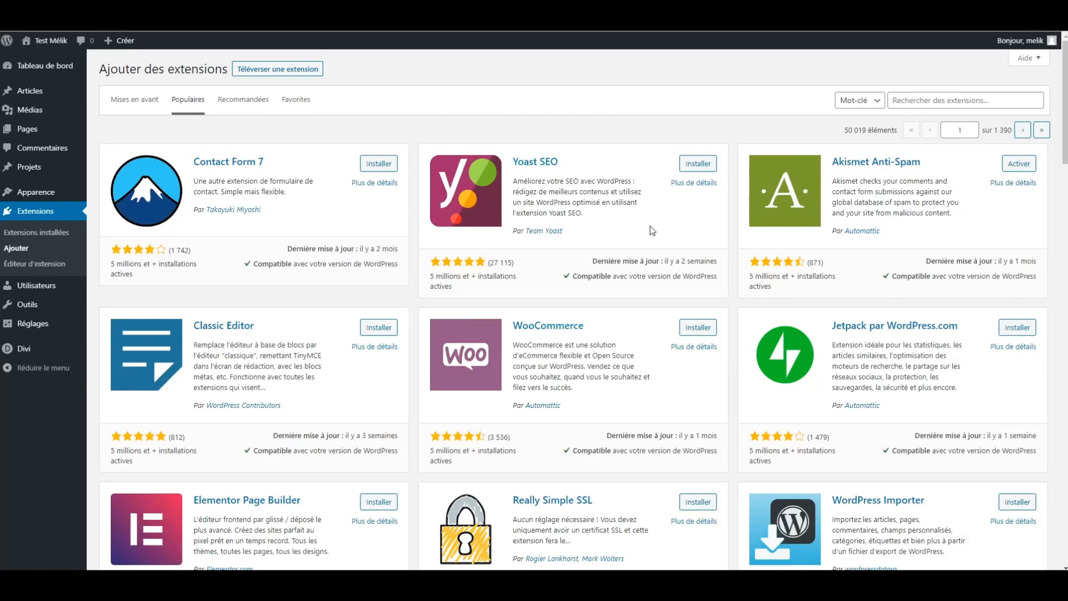
click(704, 164)
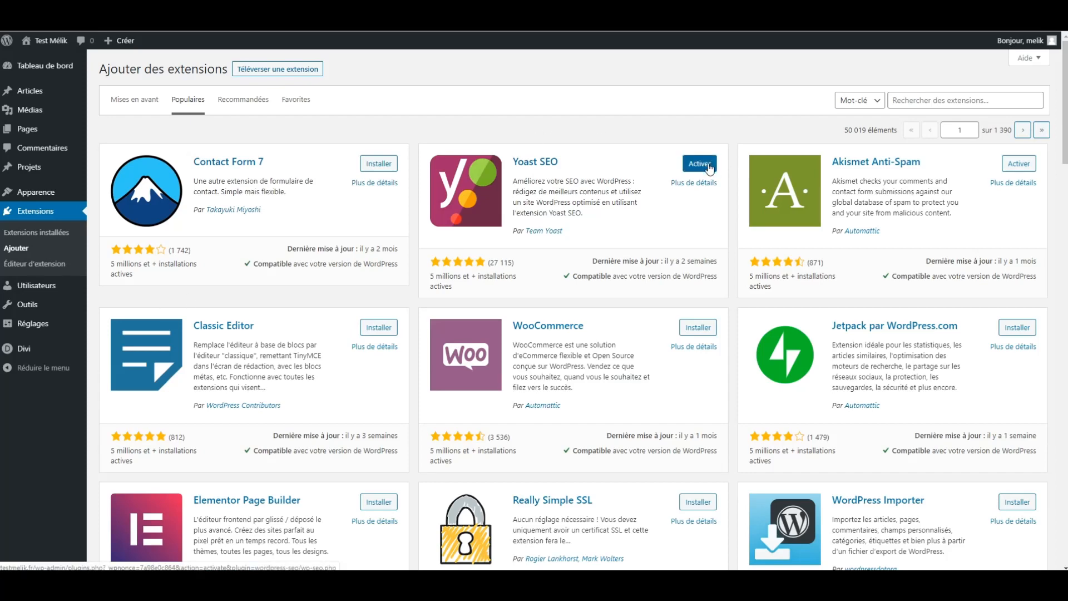
click(709, 167)
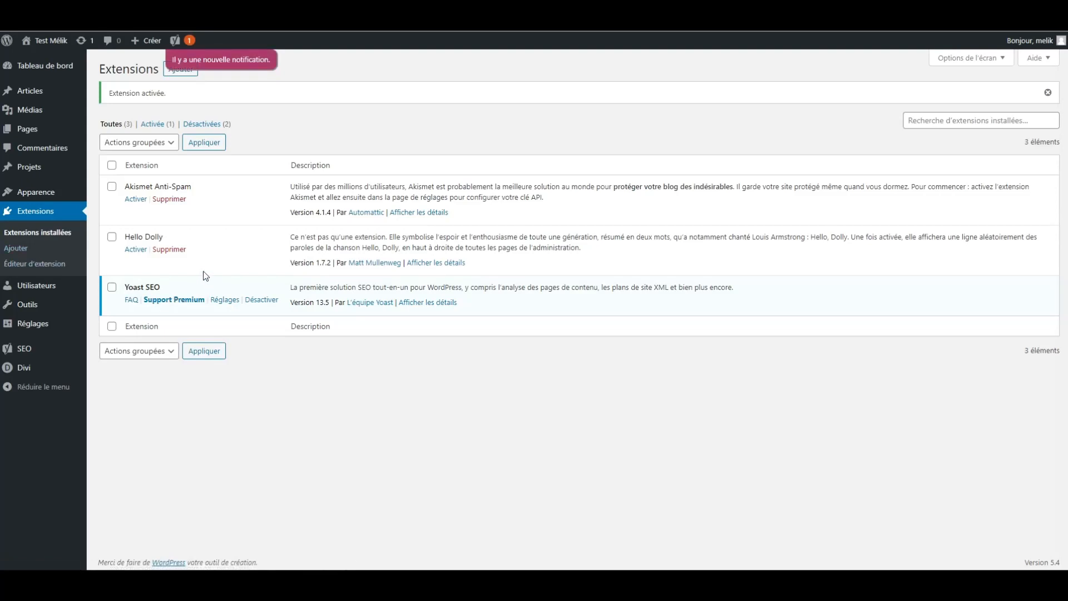
Step: Start the Yoast SEO configuration assistant, choosing Option B (site under construction) as environment and "Une entreprise" as site type
click(223, 299)
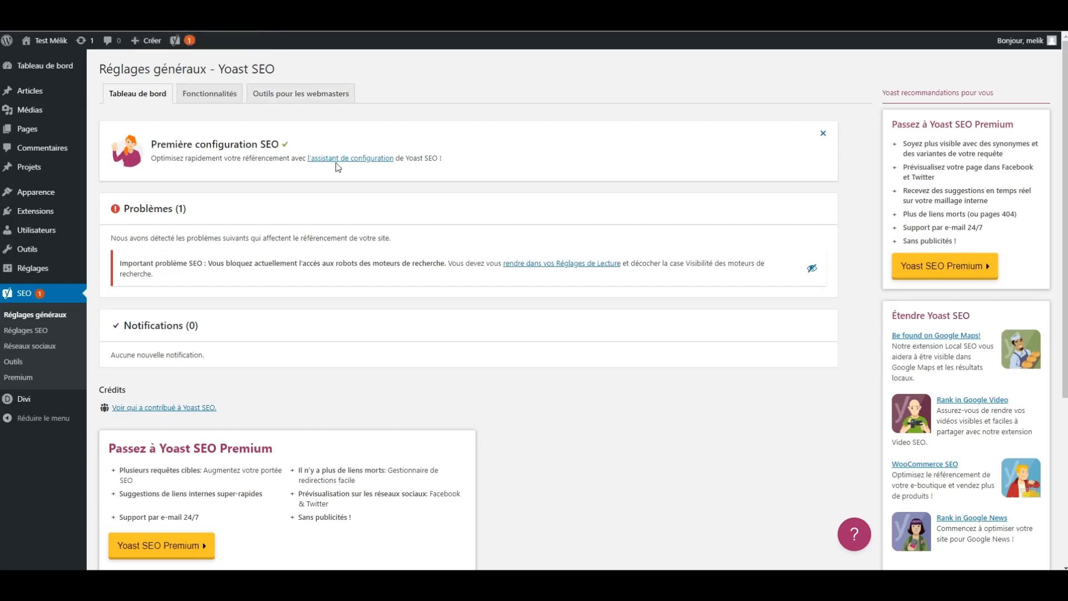
click(358, 160)
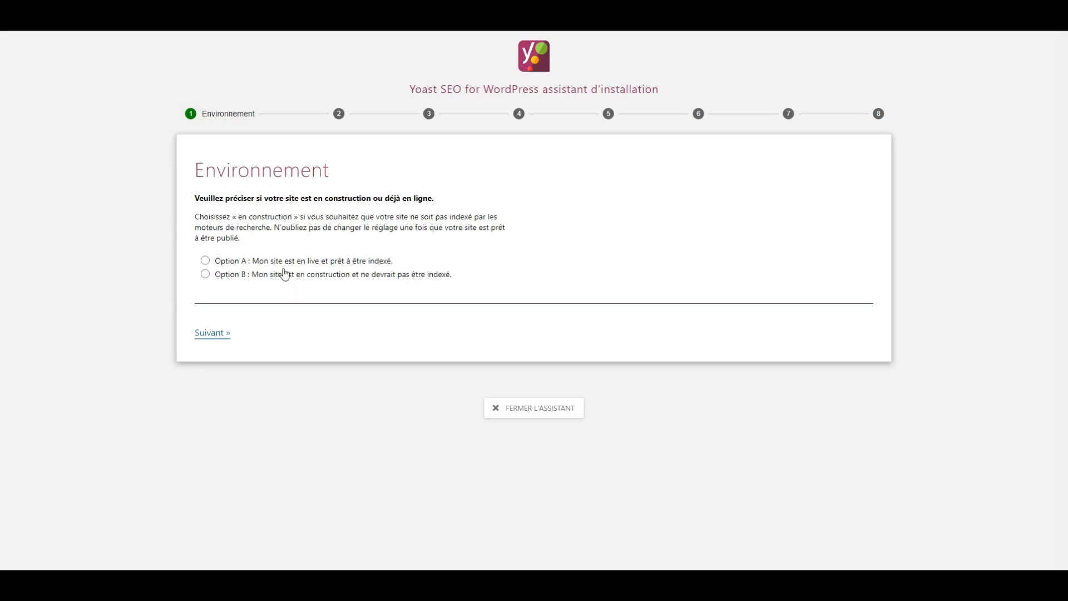
click(264, 276)
click(214, 335)
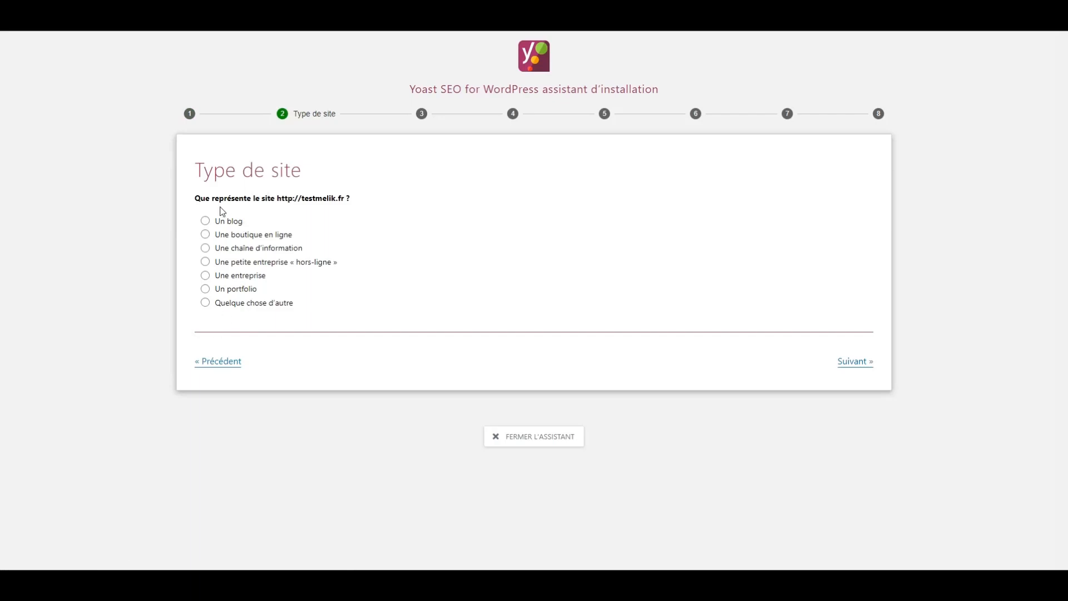
click(205, 276)
click(846, 365)
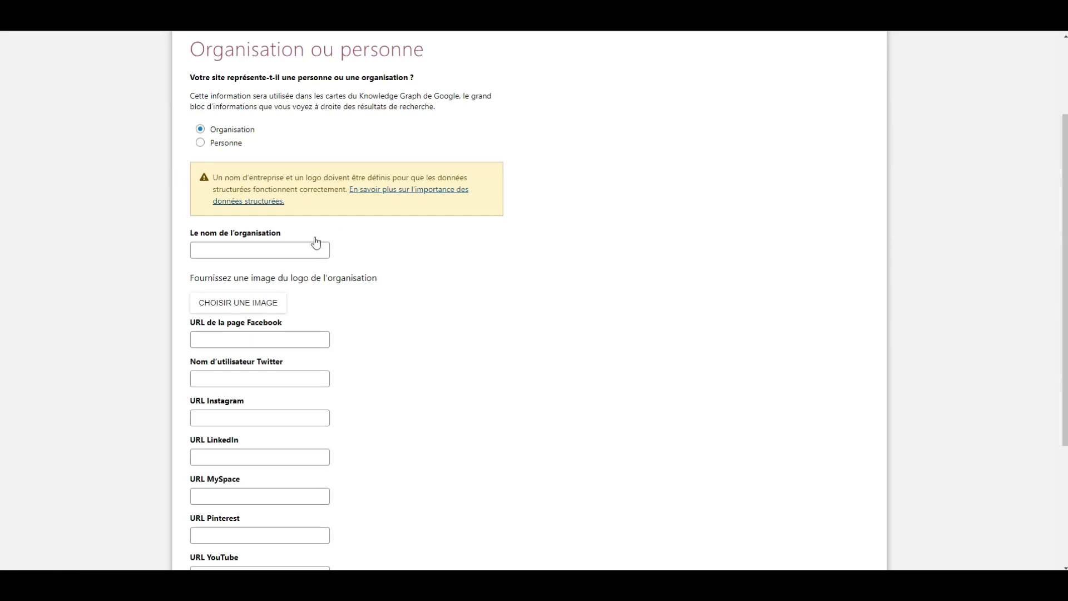
Step: Enter the organisation's name and its Facebook page URL in the organisation details
click(309, 242)
text(M)
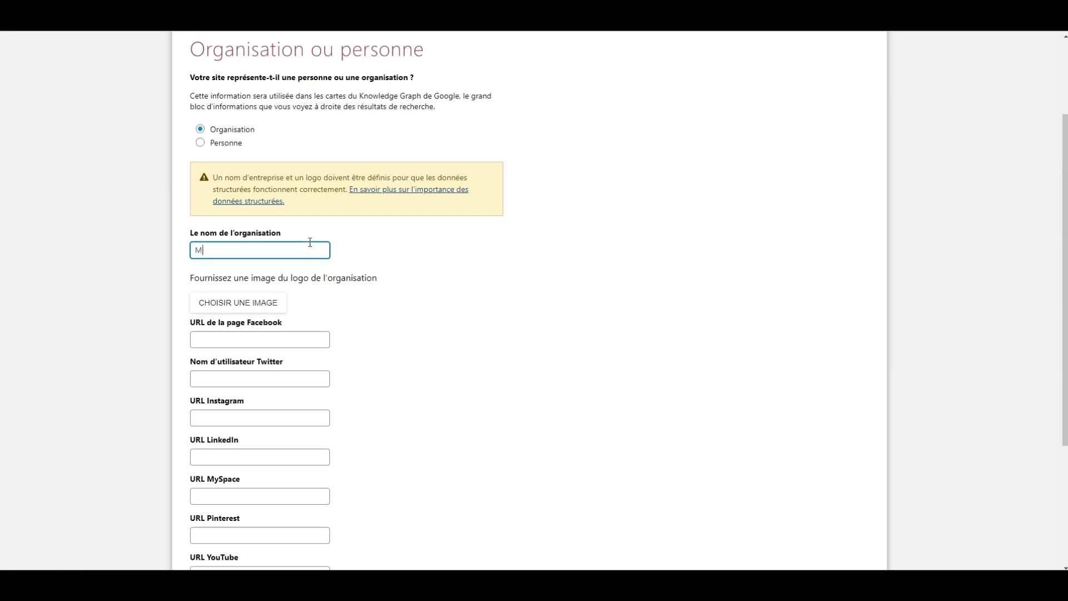
text(élik Nakhla)
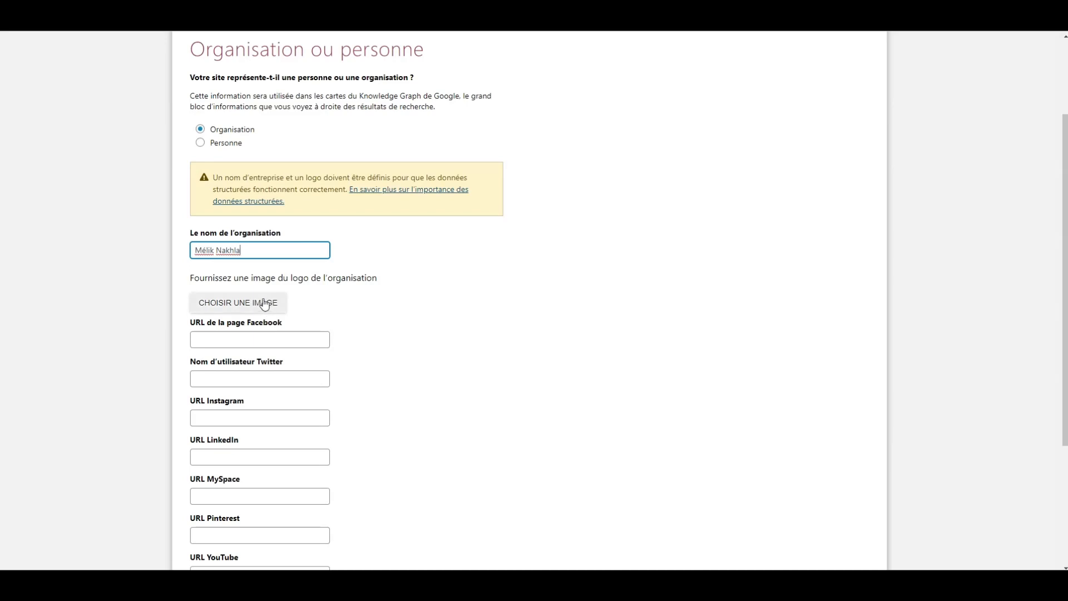
click(249, 333)
text(htt)
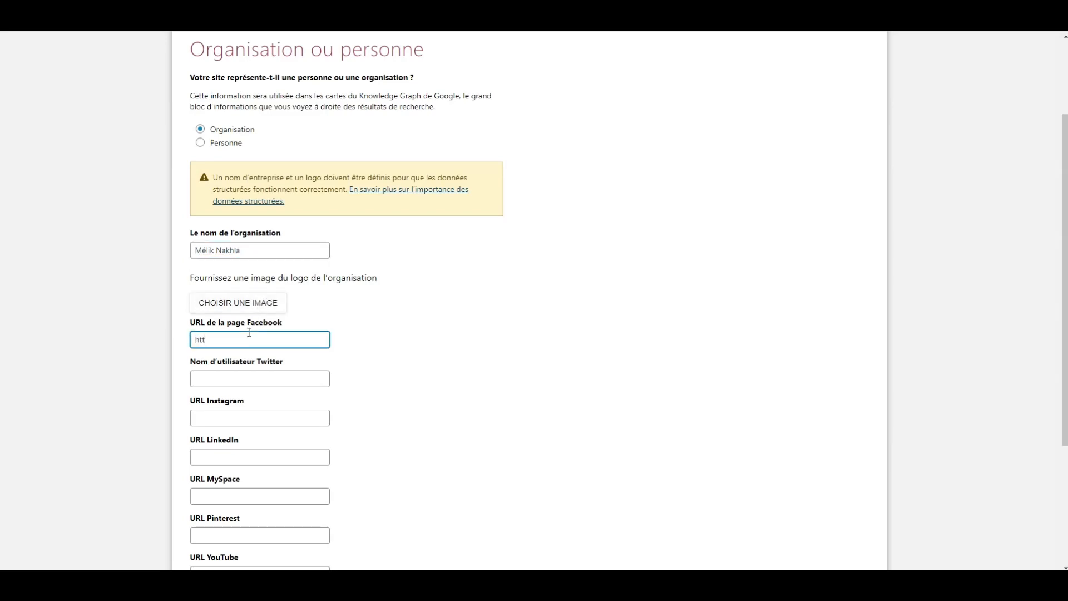
text(ps://www.f)
key(BackSpace)
text(facebook.com/nakhlamelik)
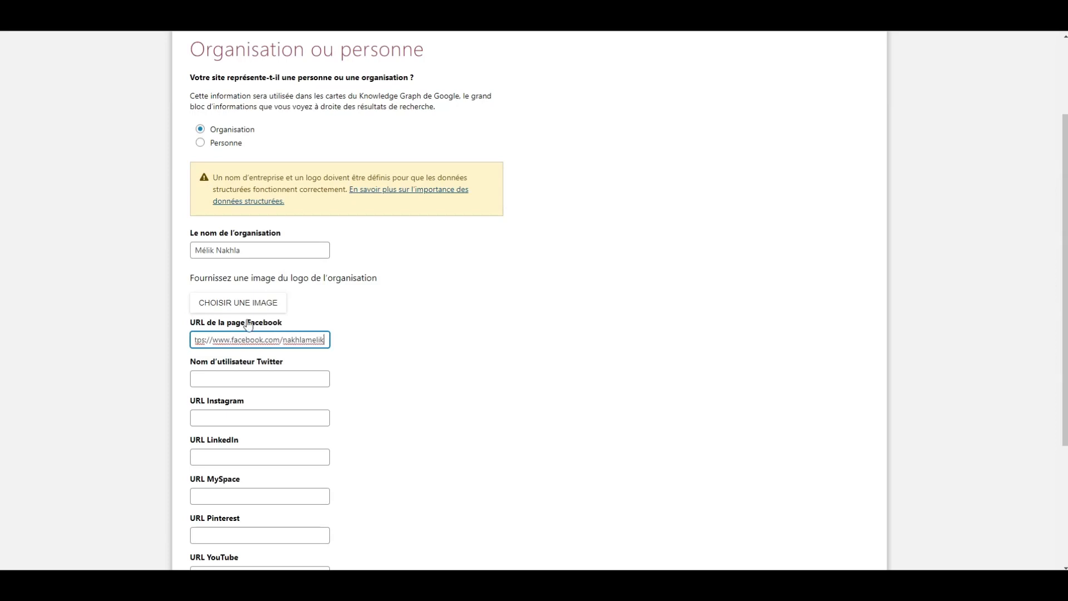
Step: Enter the YouTube channel URL in the organisation details and continue to the search engine visibility settings
scroll(245, 323, down, 2)
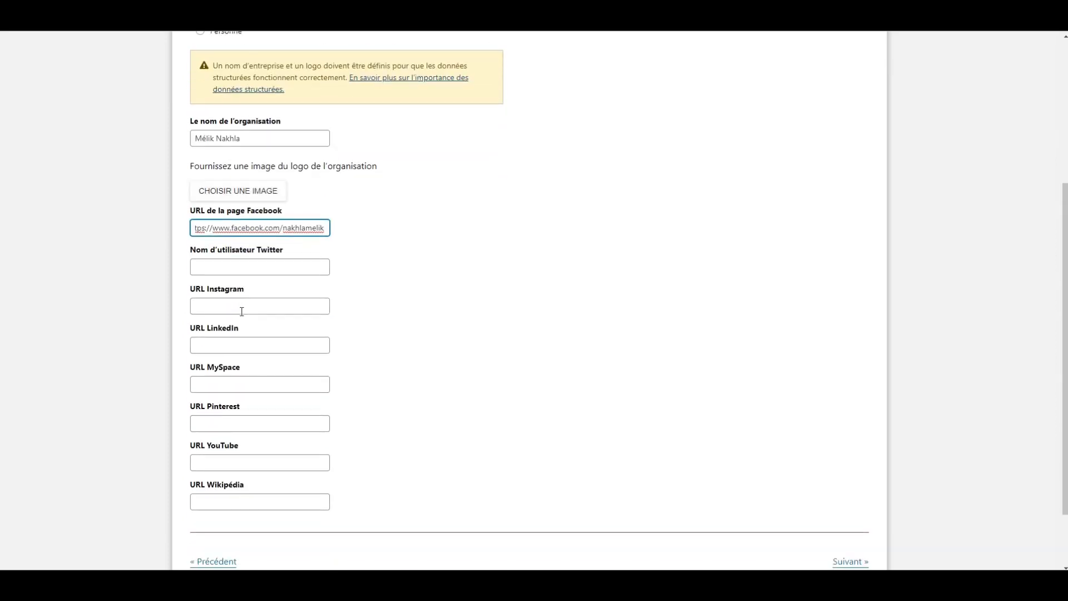
click(266, 470)
text(http)
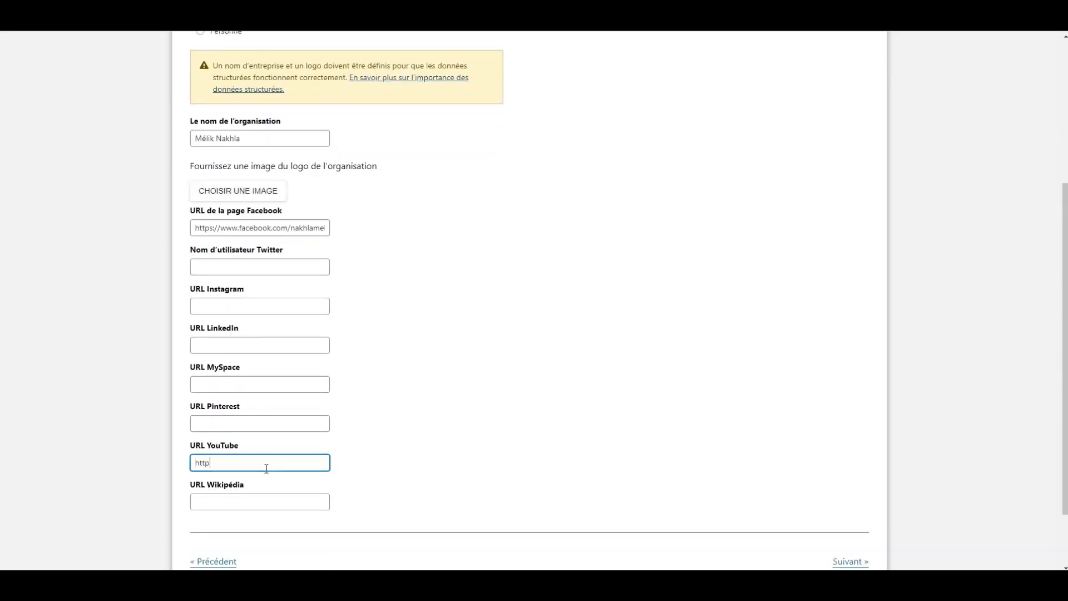
text(s://youtube.com/c/)
text(MélikNakhla)
scroll(356, 447, down, 2)
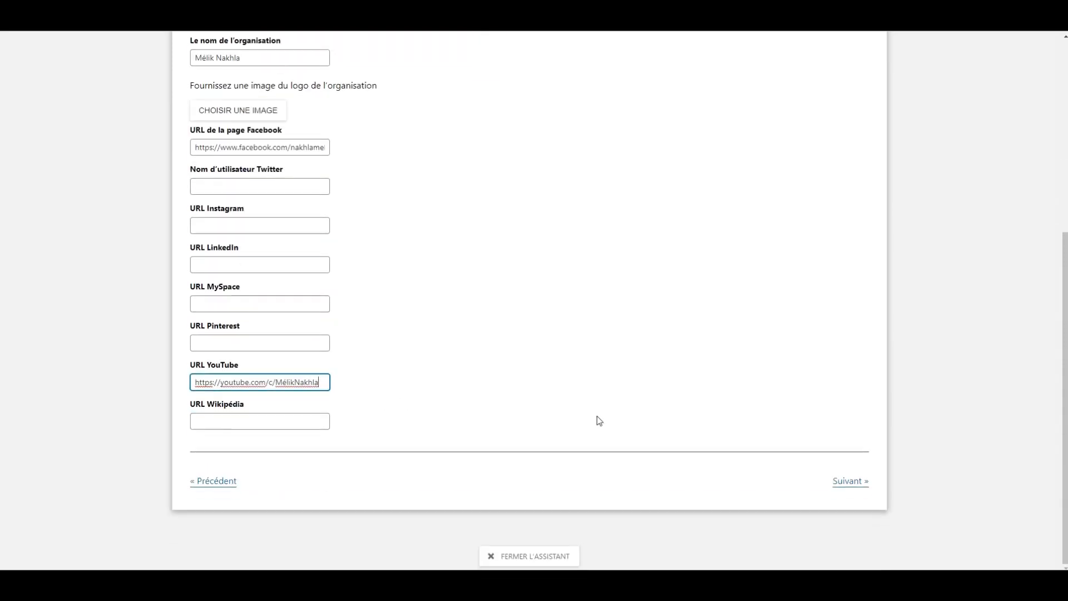
scroll(333, 300, up, 5)
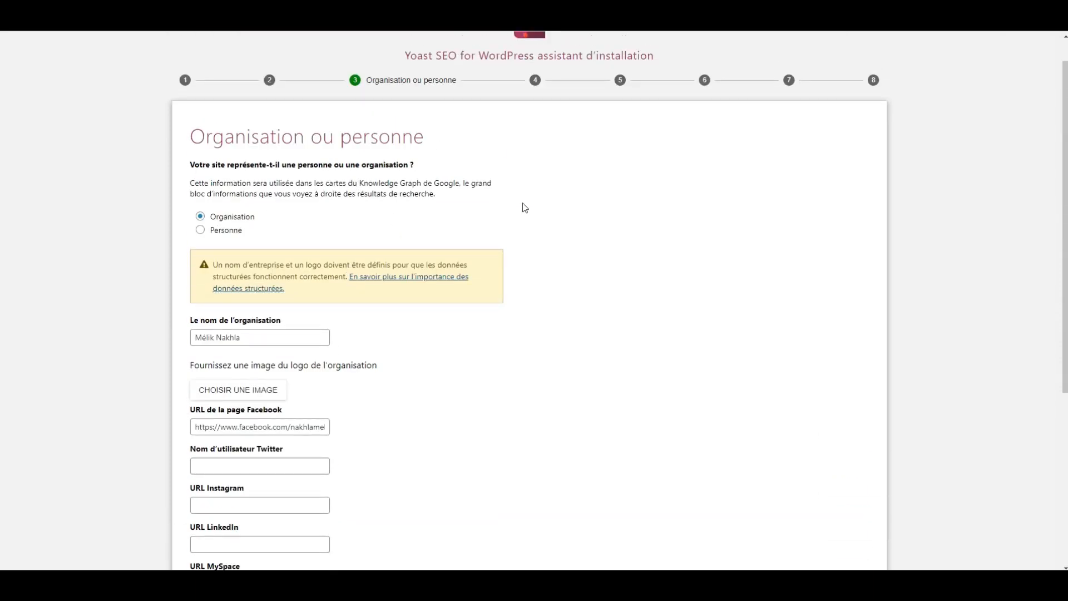
scroll(558, 234, down, 5)
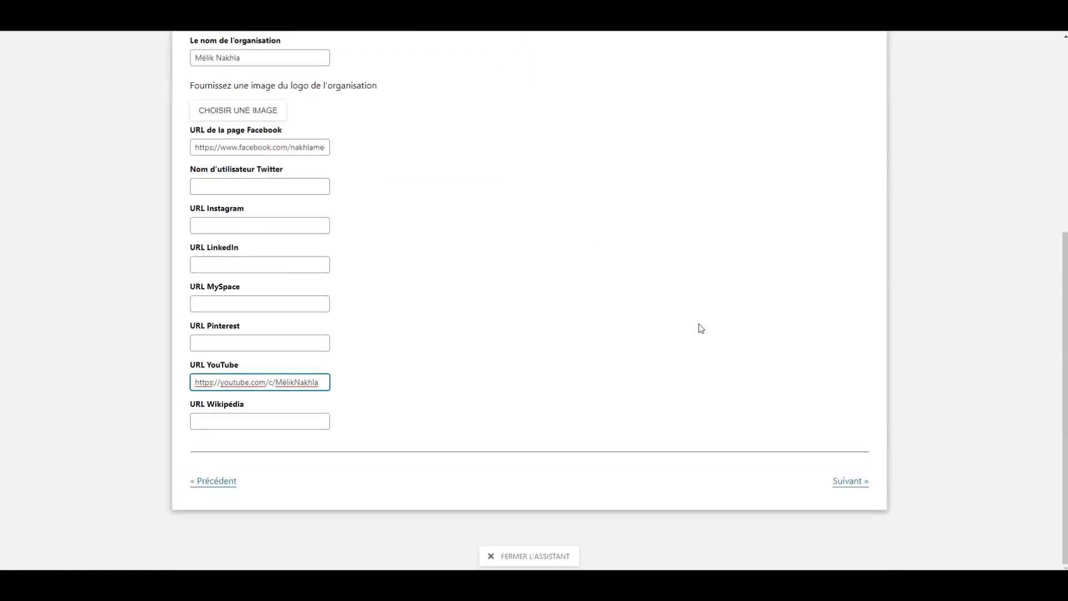
click(845, 484)
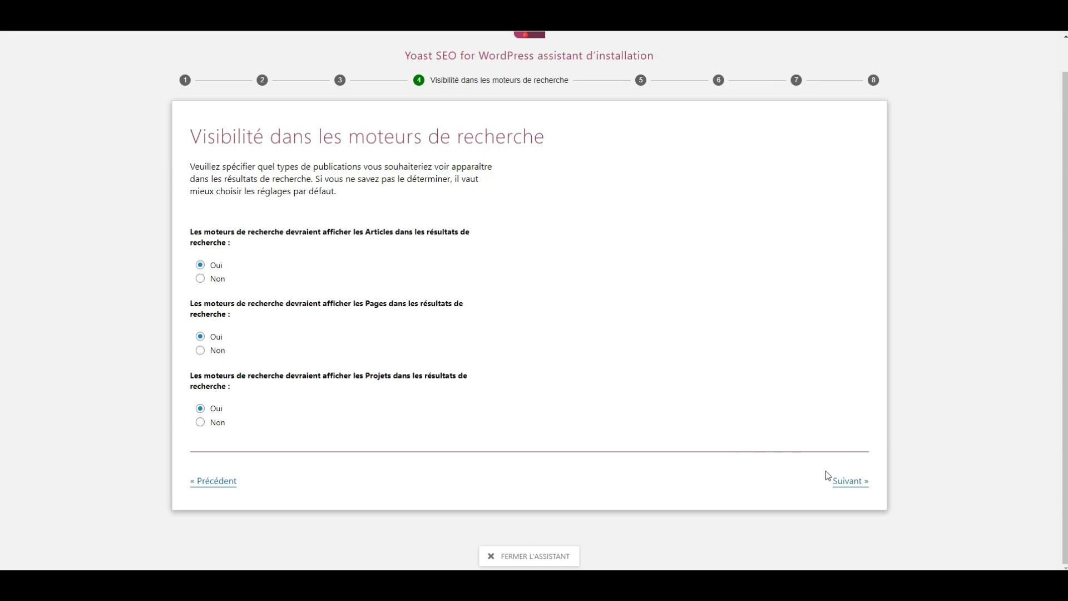
Step: Accept the default visibility, author and title settings, skip the newsletter sign-up, and finish the configuration assistant
click(849, 482)
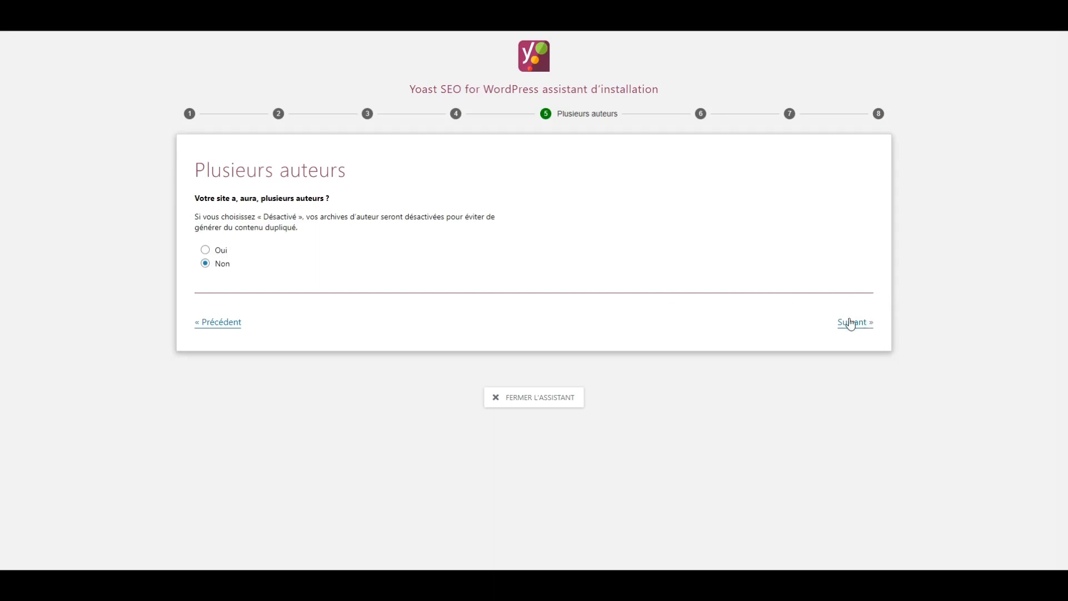
click(850, 325)
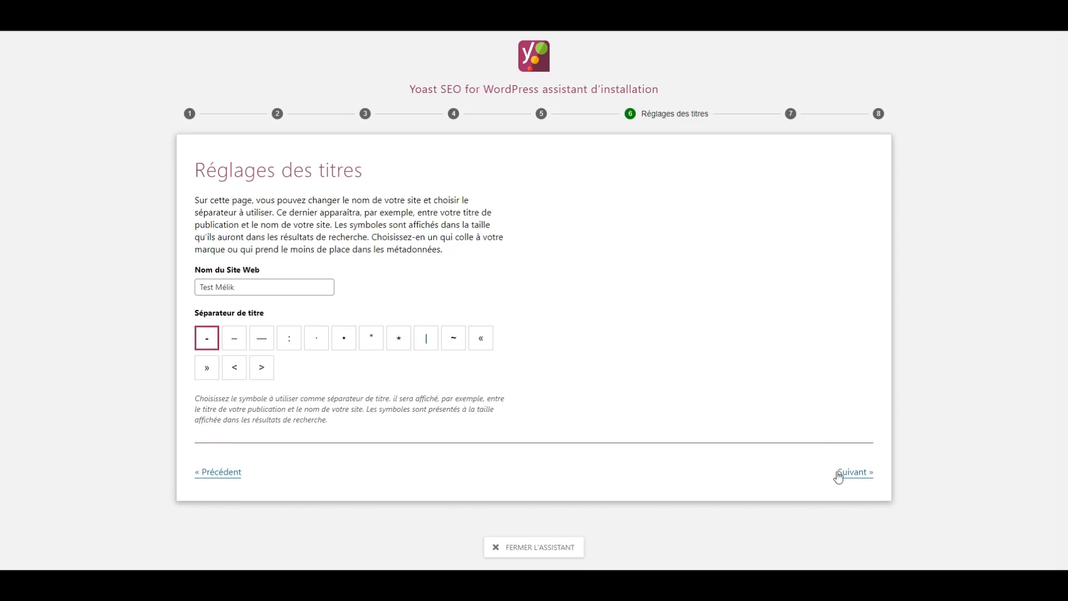
click(858, 475)
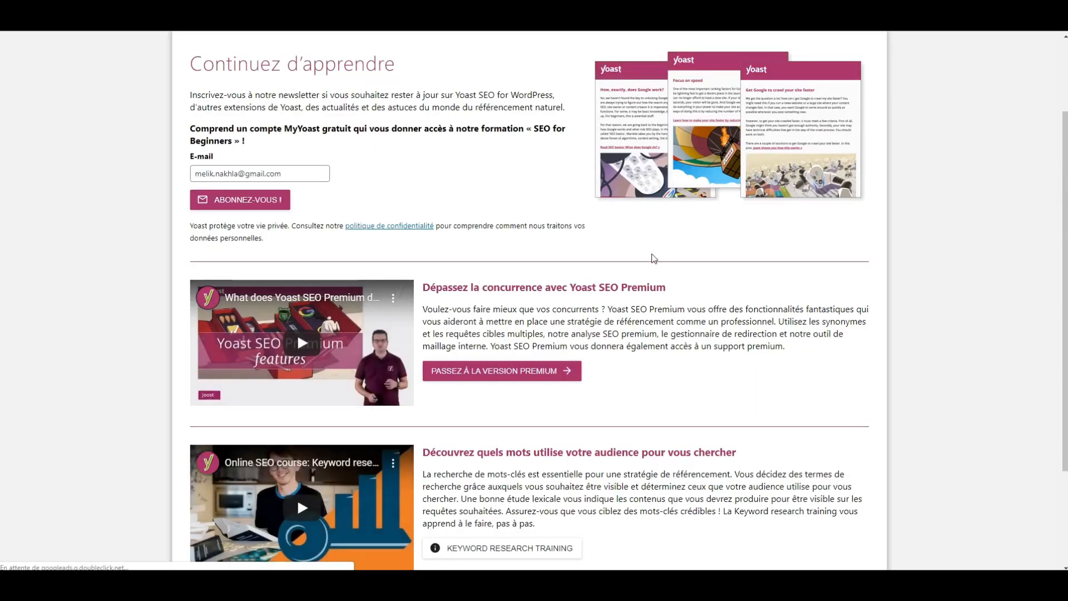
scroll(740, 191, down, 2)
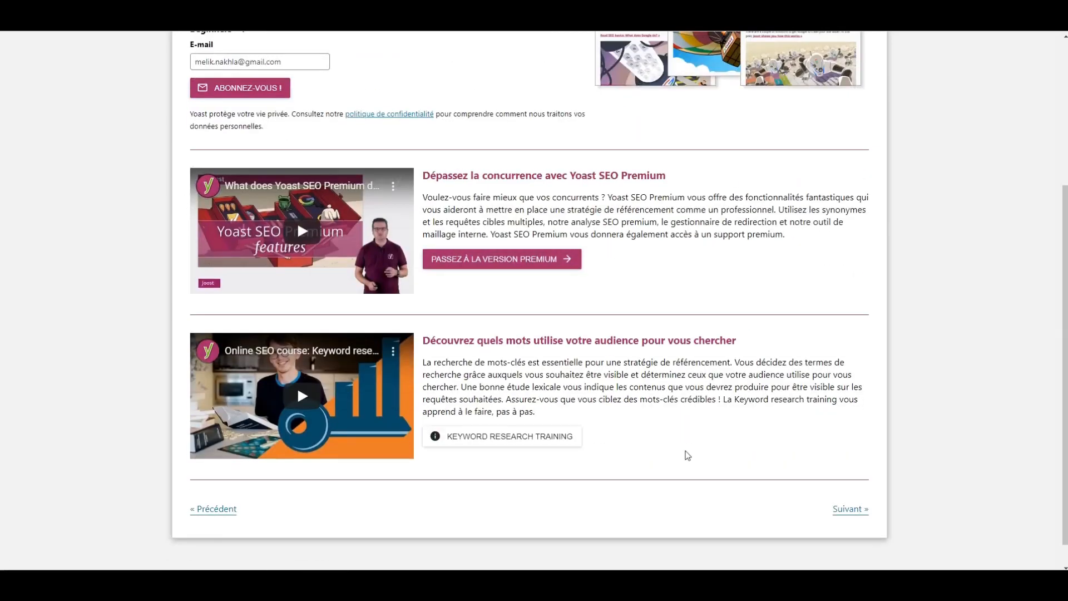
click(848, 509)
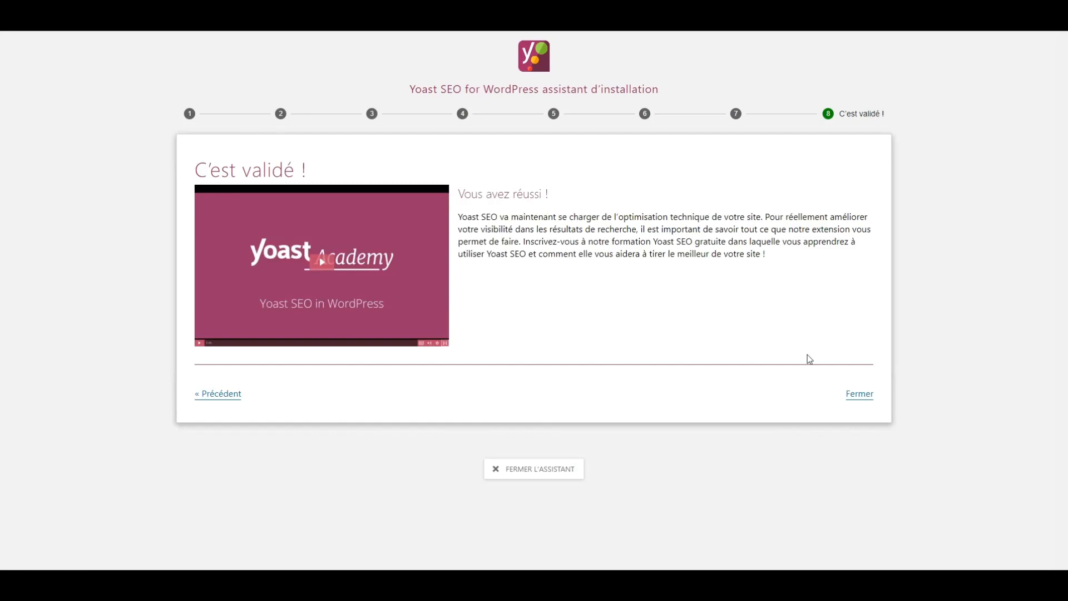
click(857, 400)
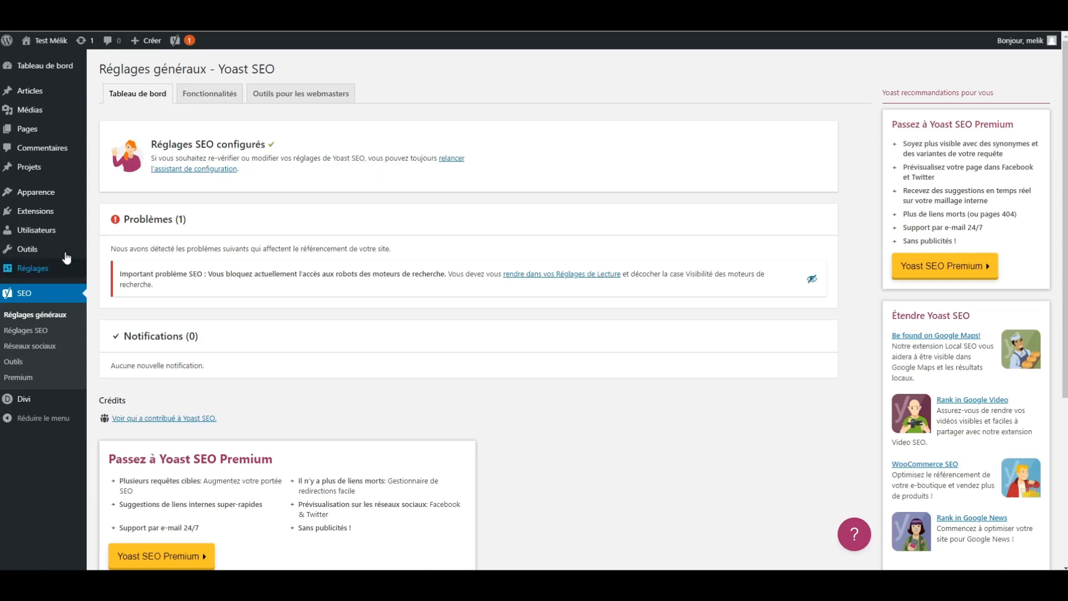
Step: Search the extension directory for "disable gutenberg" and install the Disable Gutenberg extension
mouse_move(58, 211)
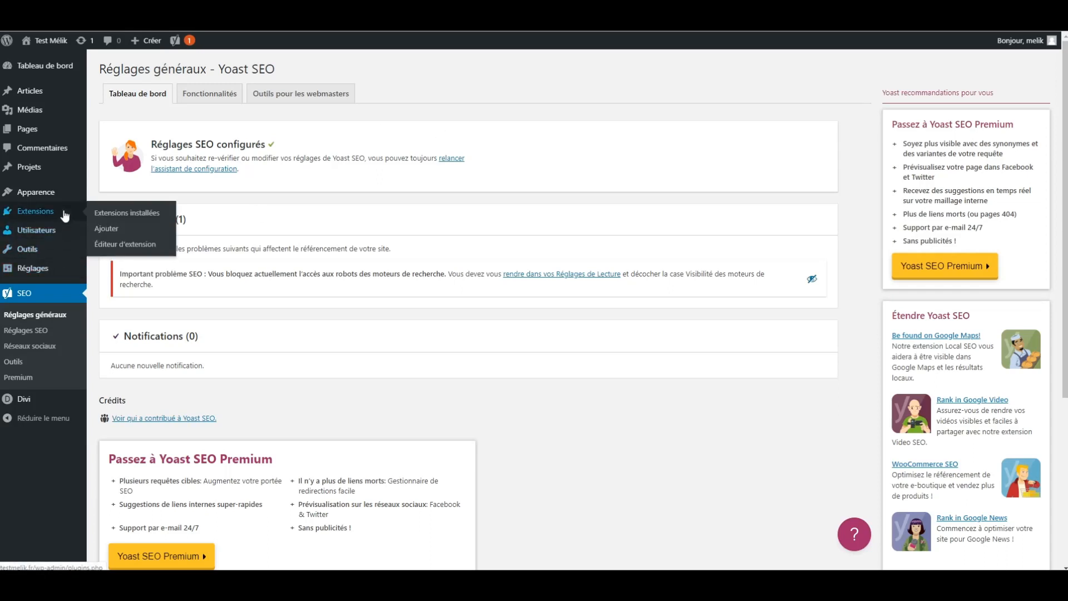
click(121, 230)
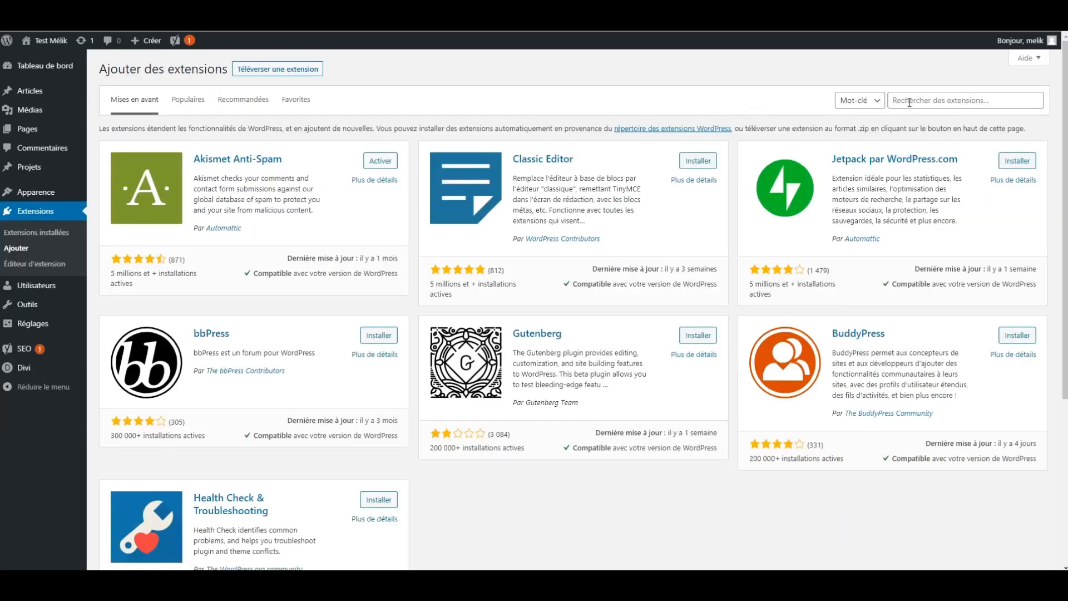
click(910, 102)
text(disable gh)
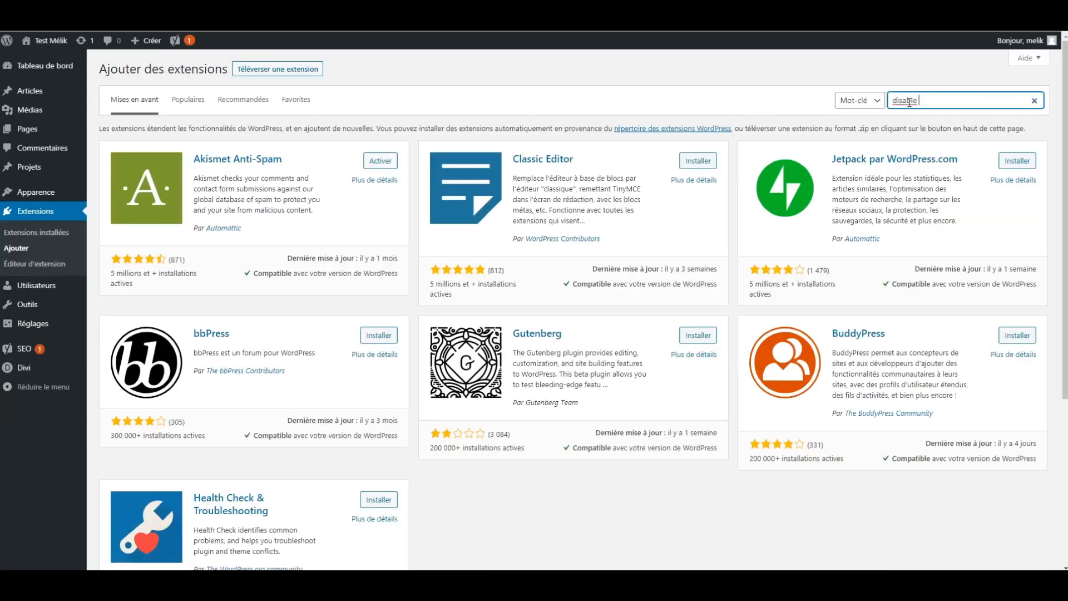
text(tenberg)
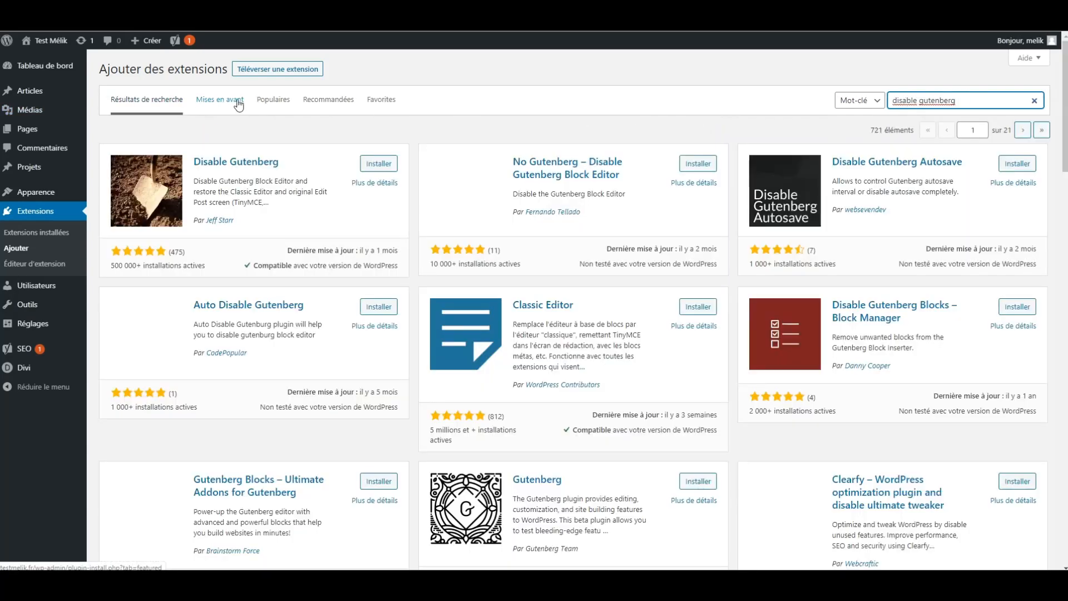
click(381, 166)
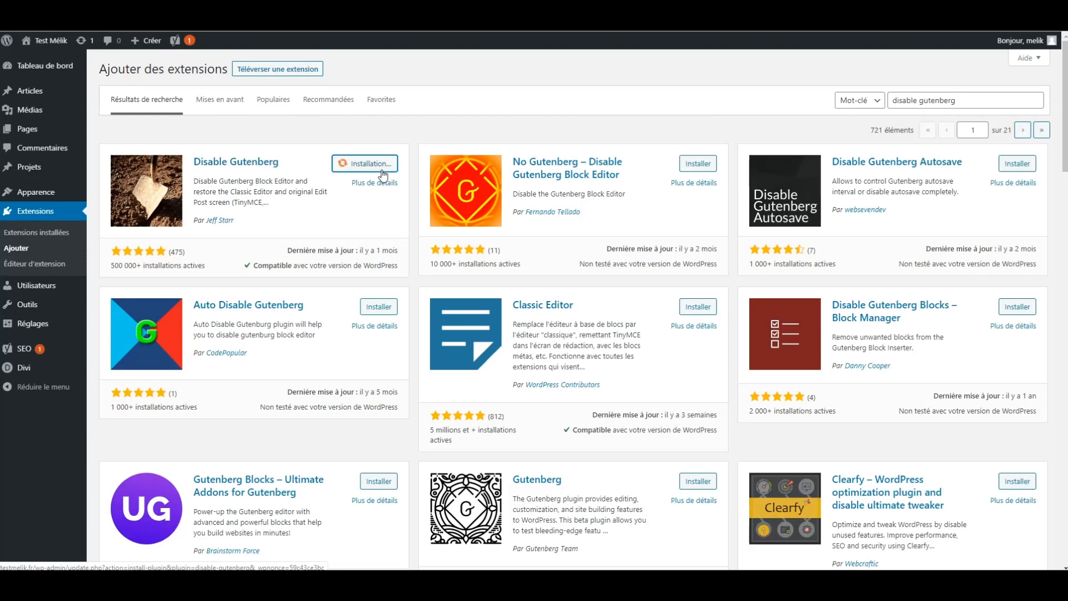
Step: Open the form for adding a new page in a separate browser tab
mouse_move(34, 91)
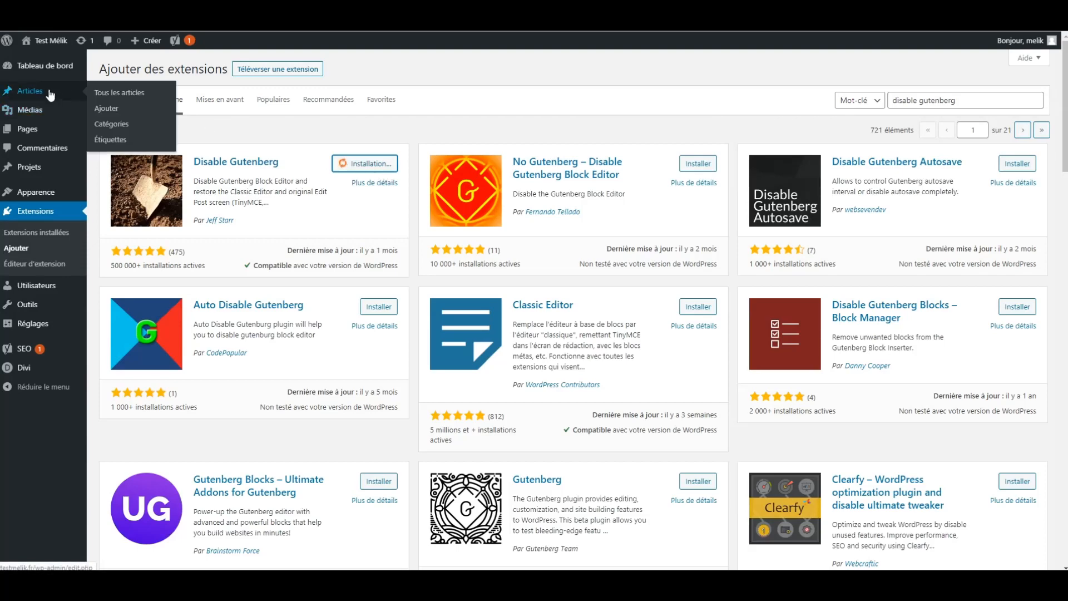
right_click(113, 109)
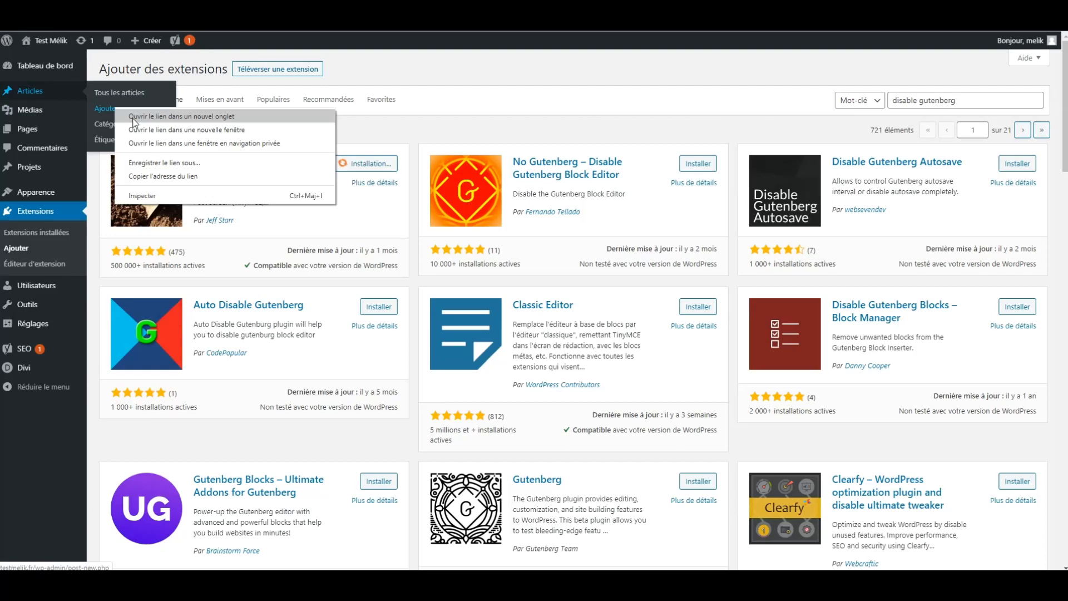
right_click(48, 129)
click(41, 132)
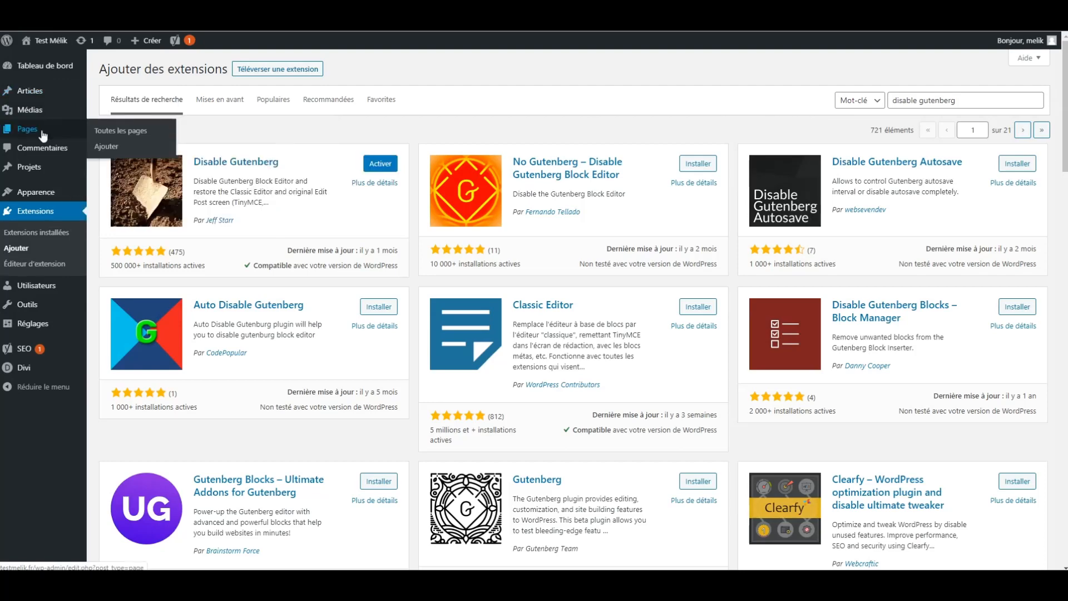
right_click(114, 146)
click(122, 149)
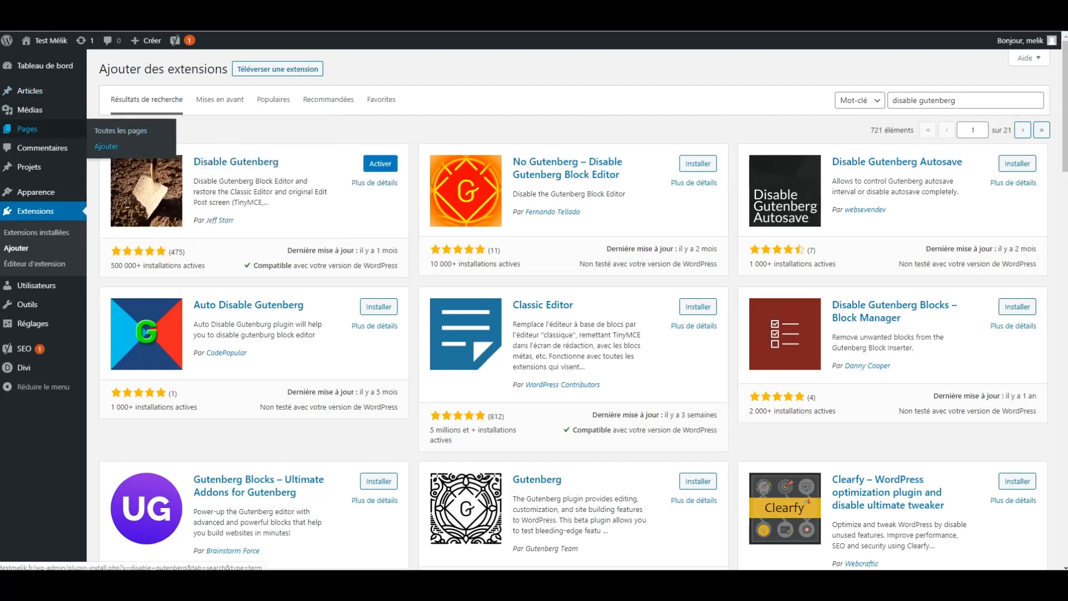
Step: Activate the Disable Gutenberg extension and look over the editor and Yoast SEO section of the new-page form
click(122, 149)
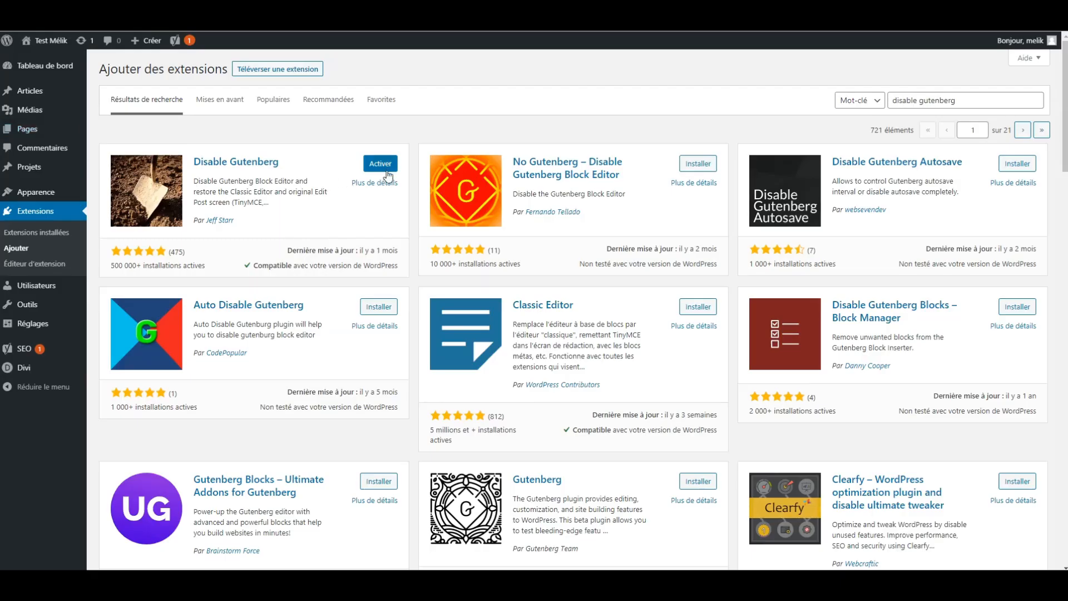
click(384, 167)
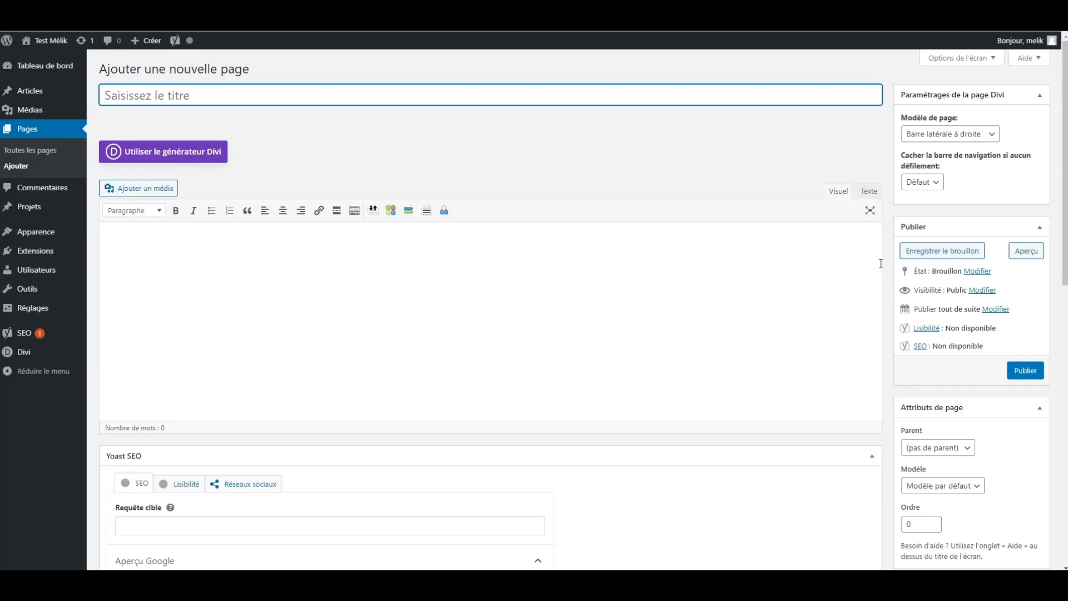
scroll(698, 241, down, 4)
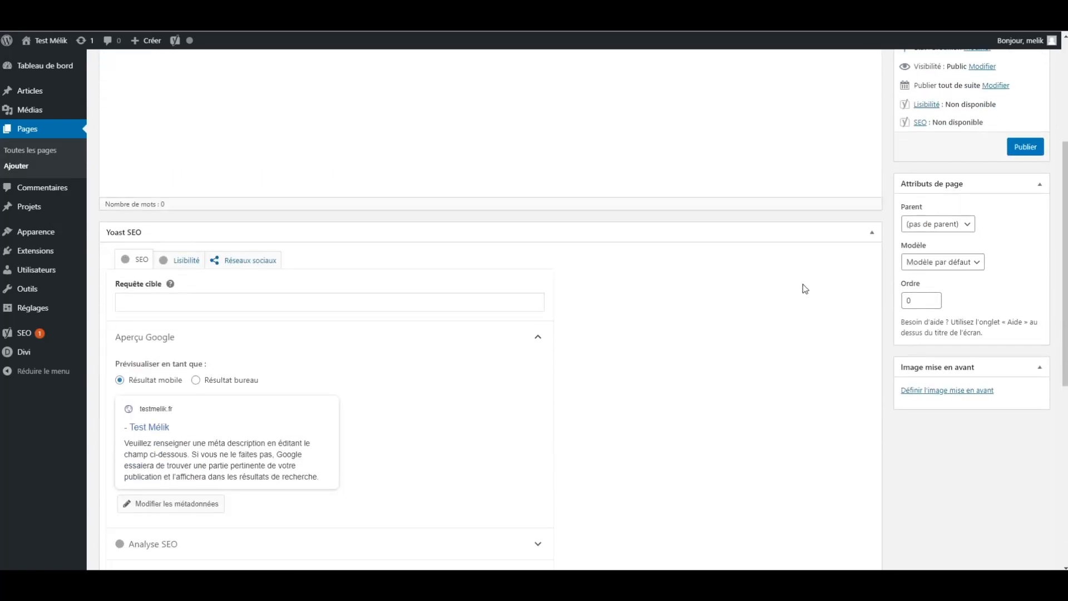
scroll(196, 328, down, 1)
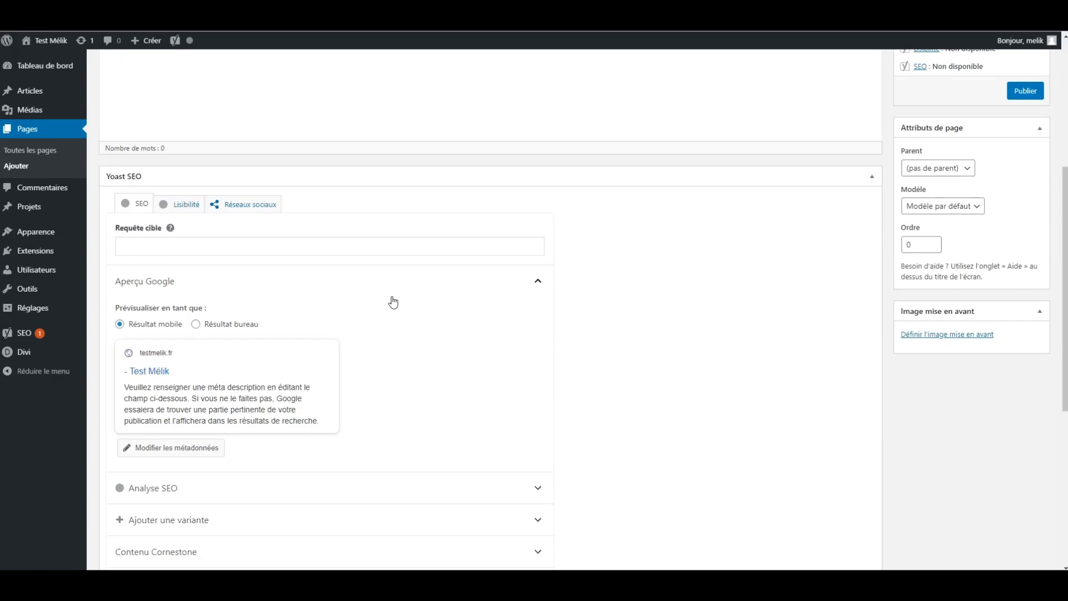
scroll(329, 214, up, 3)
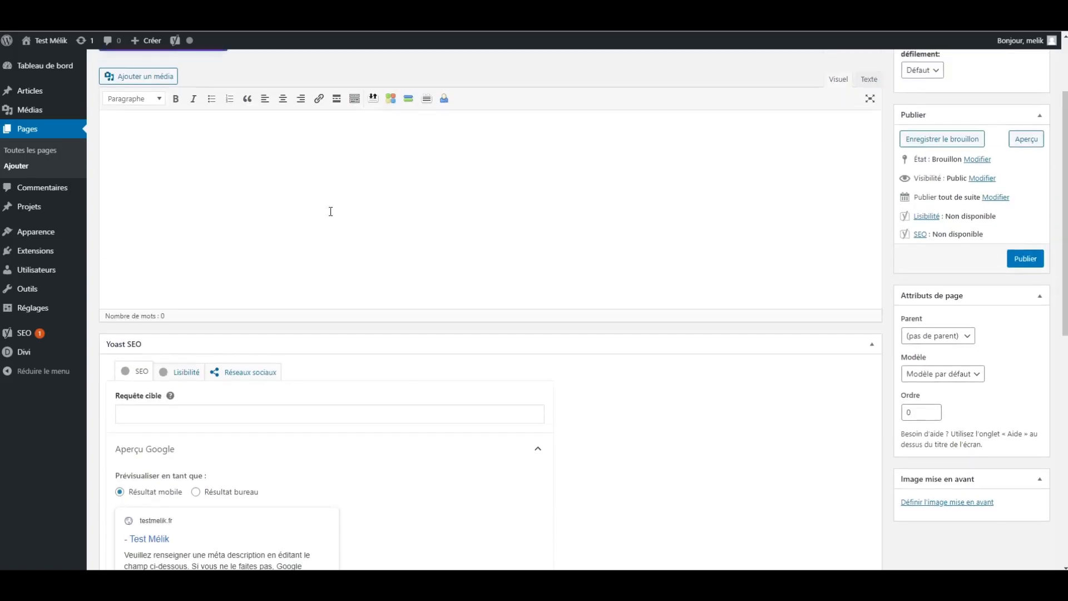
scroll(330, 211, up, 2)
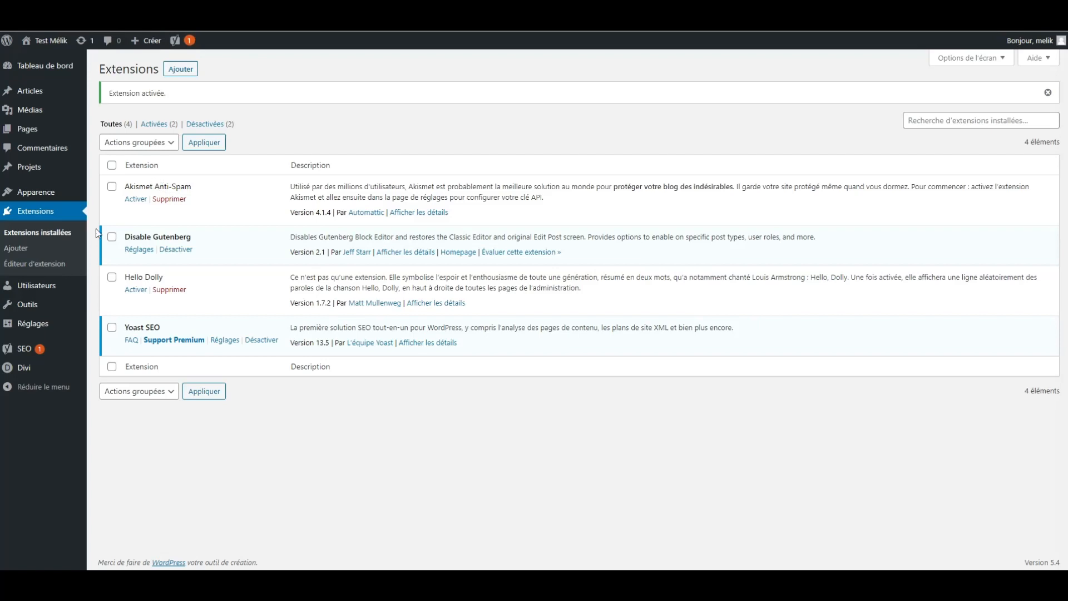
Step: Search the extension directory for "w3 total cache", and install and activate the W3 Total Cache extension
click(43, 250)
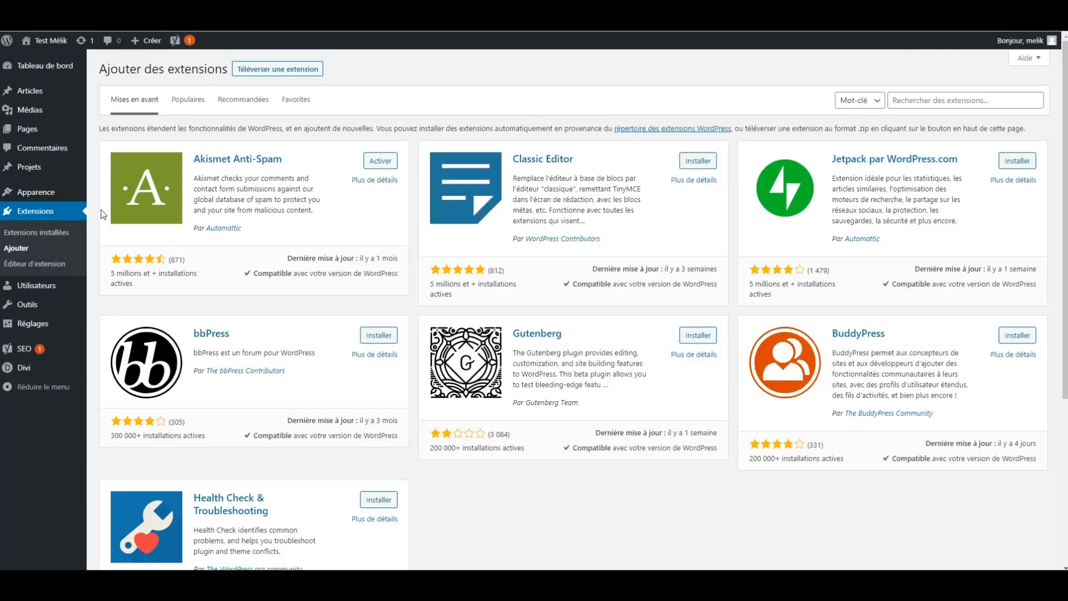
click(900, 105)
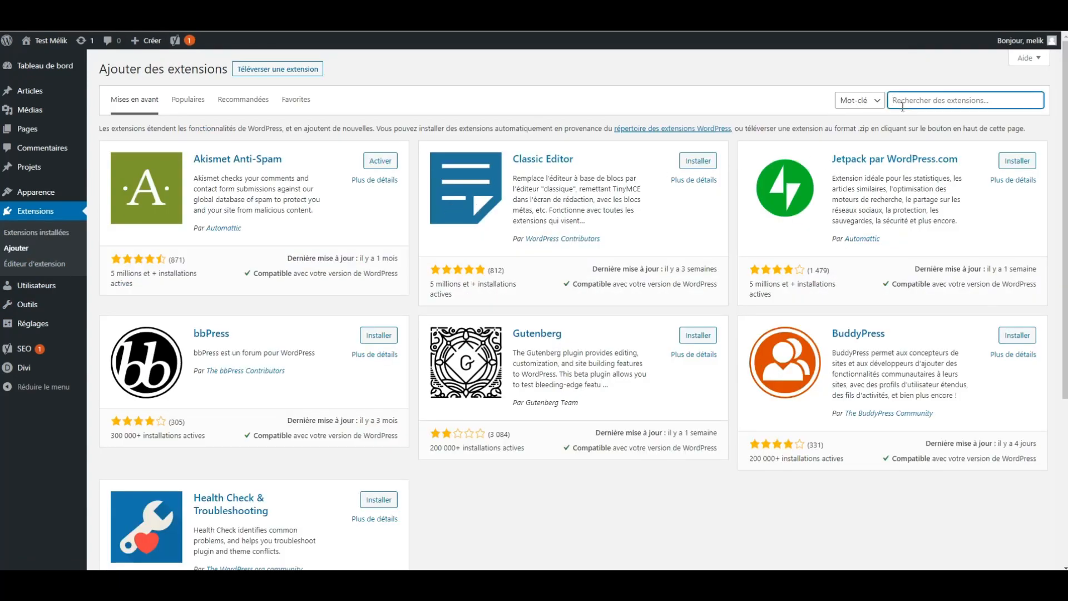
text(w3 total )
text(cace)
text(he)
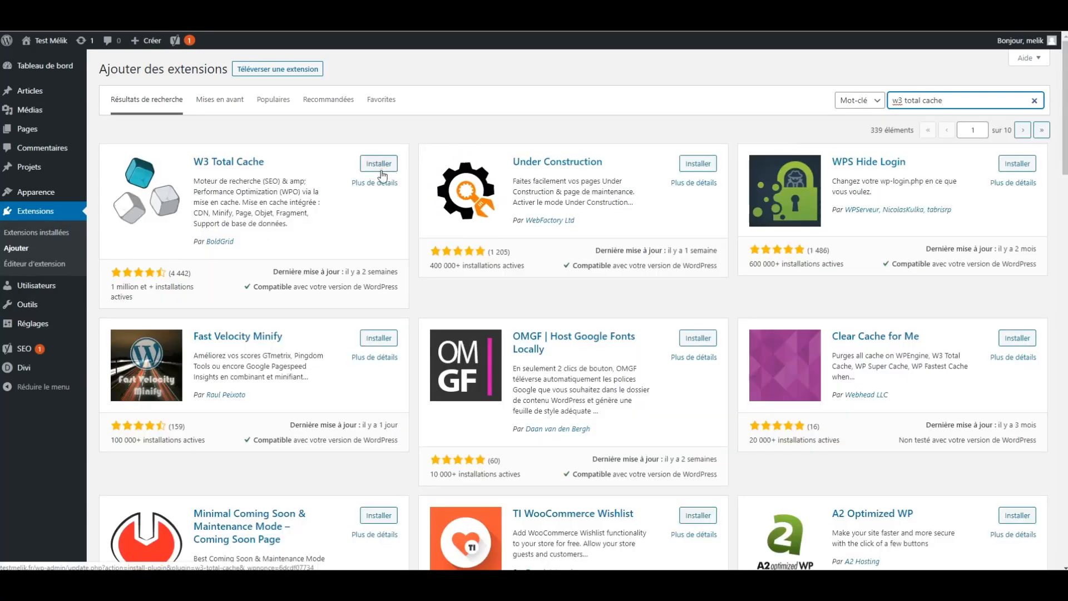
click(378, 163)
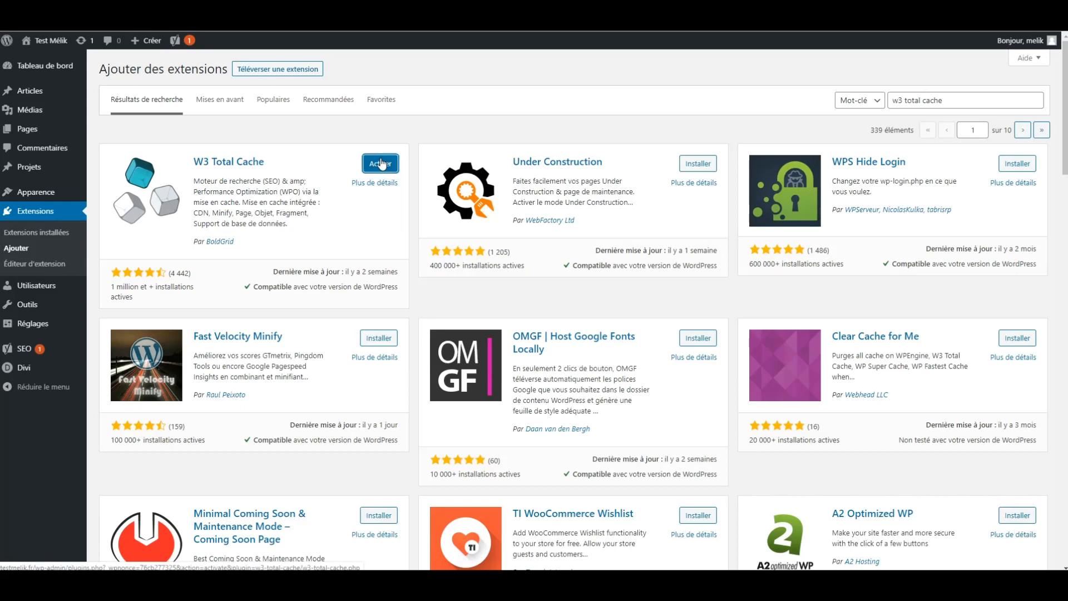
click(381, 163)
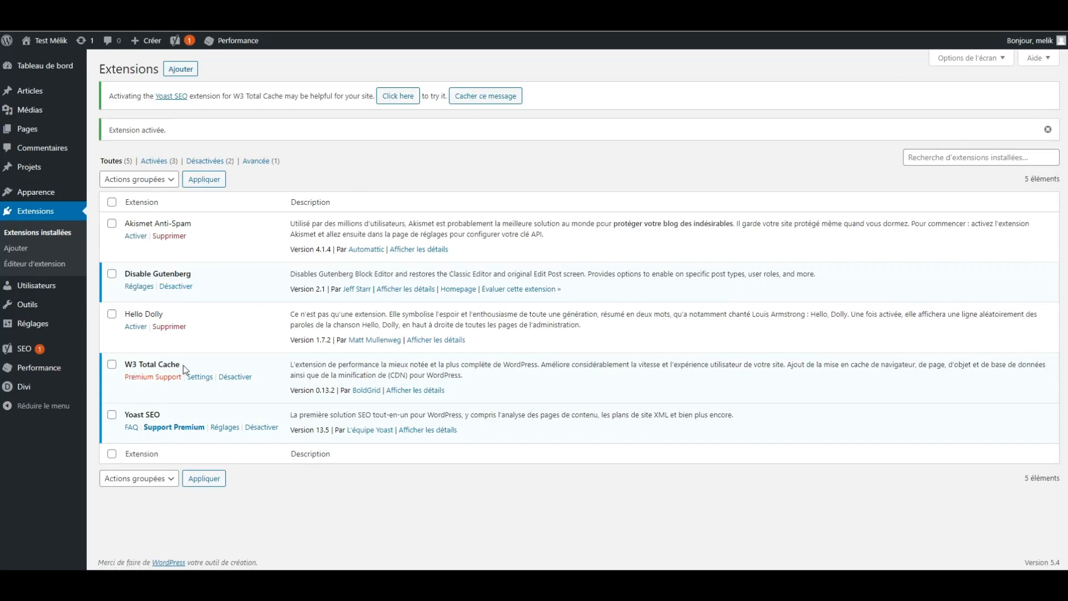
Step: Enable Page Cache in the general settings of W3 Total Cache and save all settings
click(206, 380)
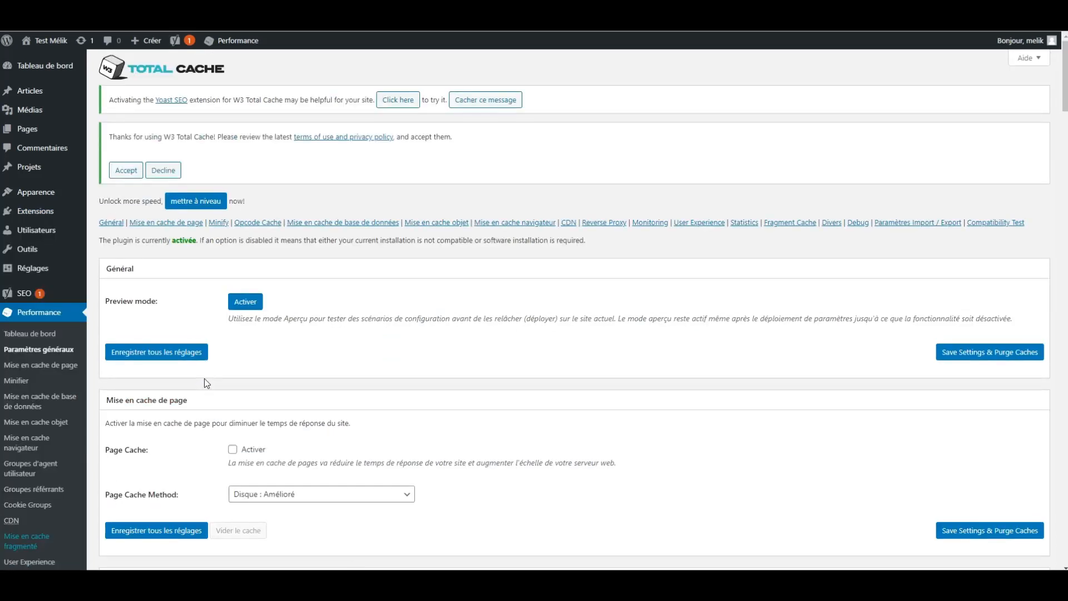
scroll(167, 356, down, 1)
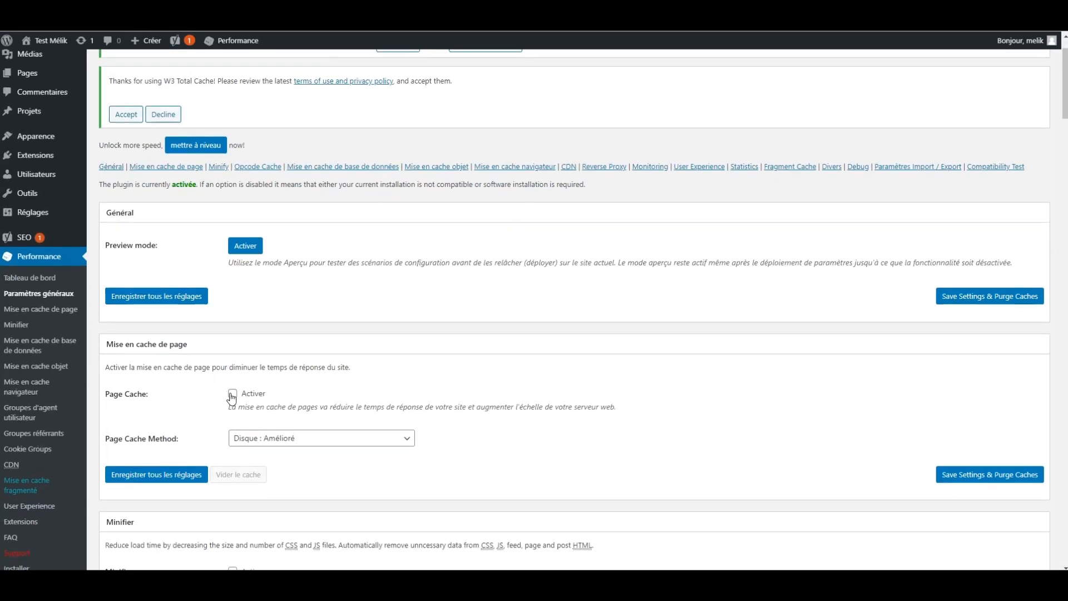
click(233, 395)
click(181, 477)
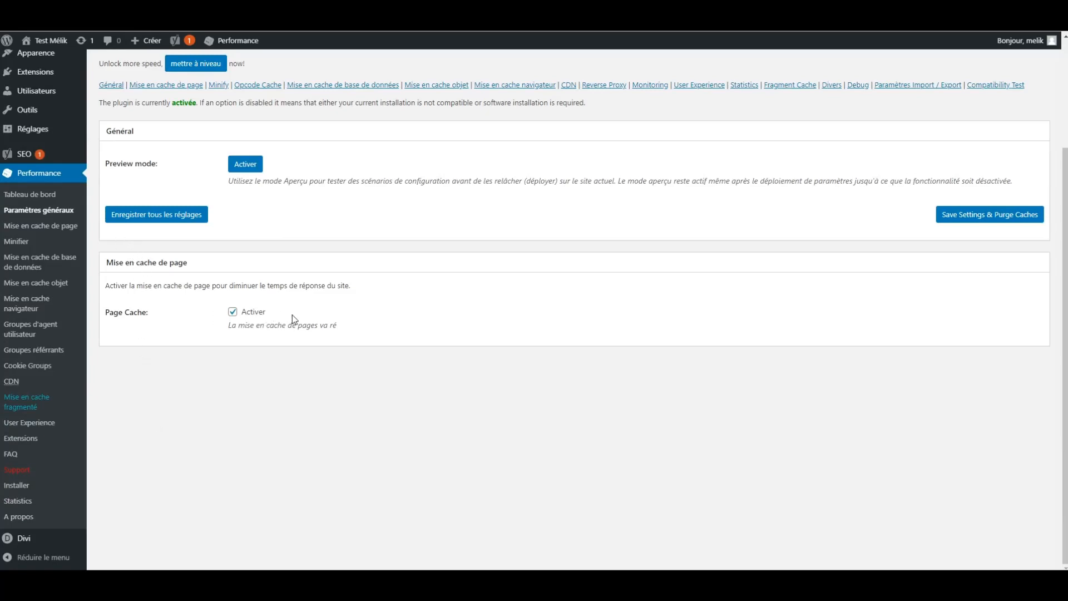
scroll(192, 365, down, 3)
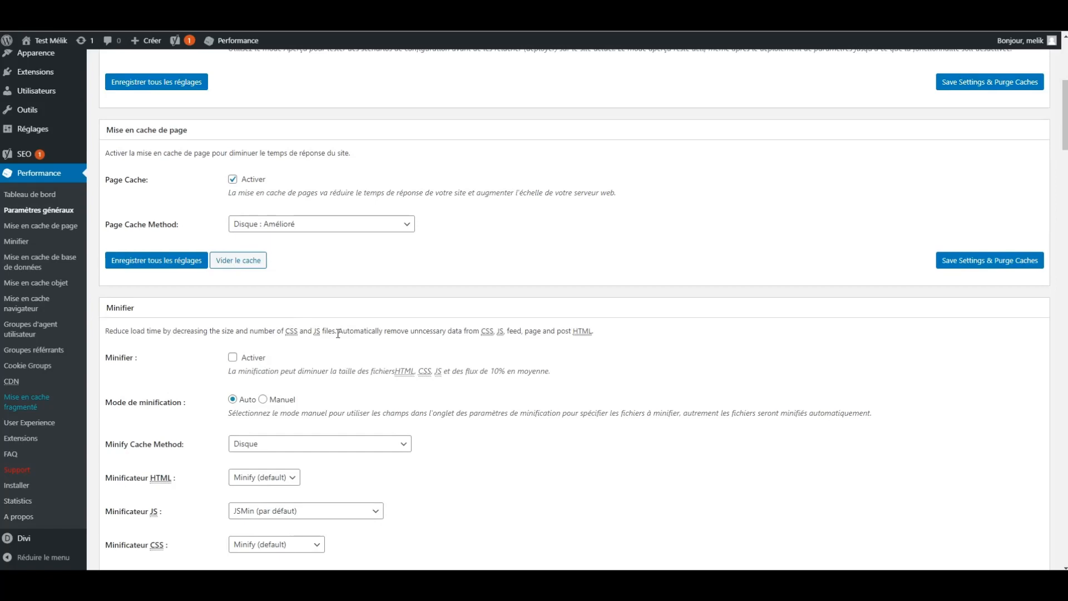
scroll(345, 327, up, 2)
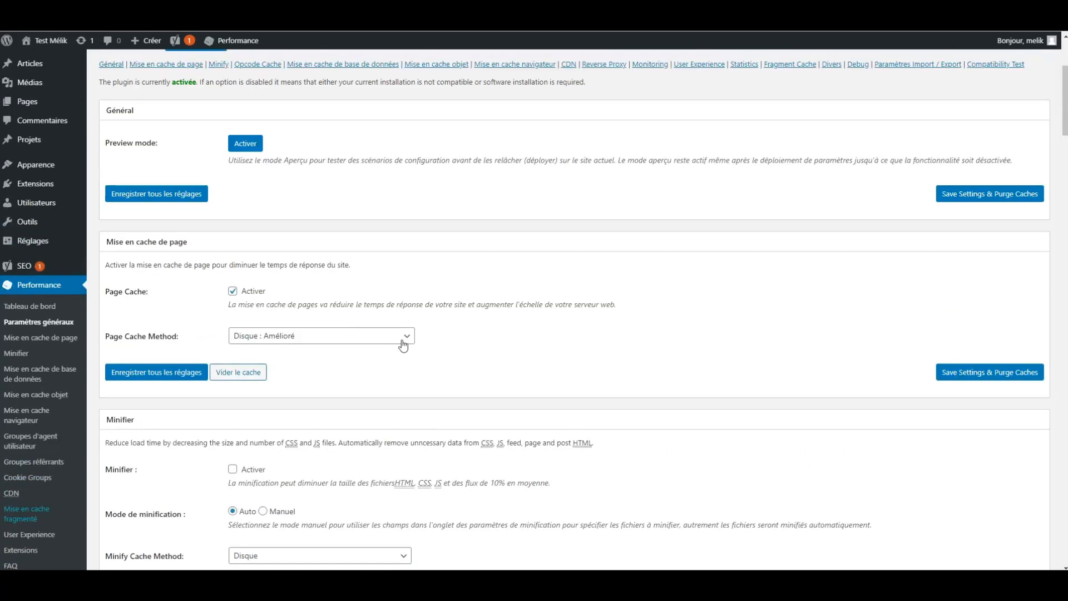
scroll(492, 494, up, 2)
scroll(501, 464, down, 3)
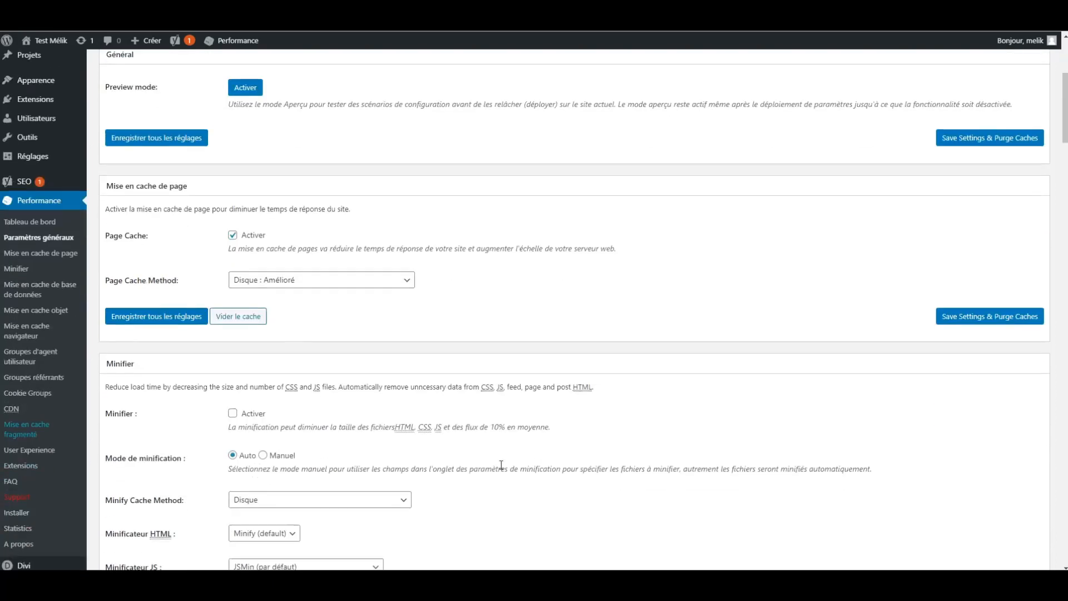
scroll(466, 441, up, 4)
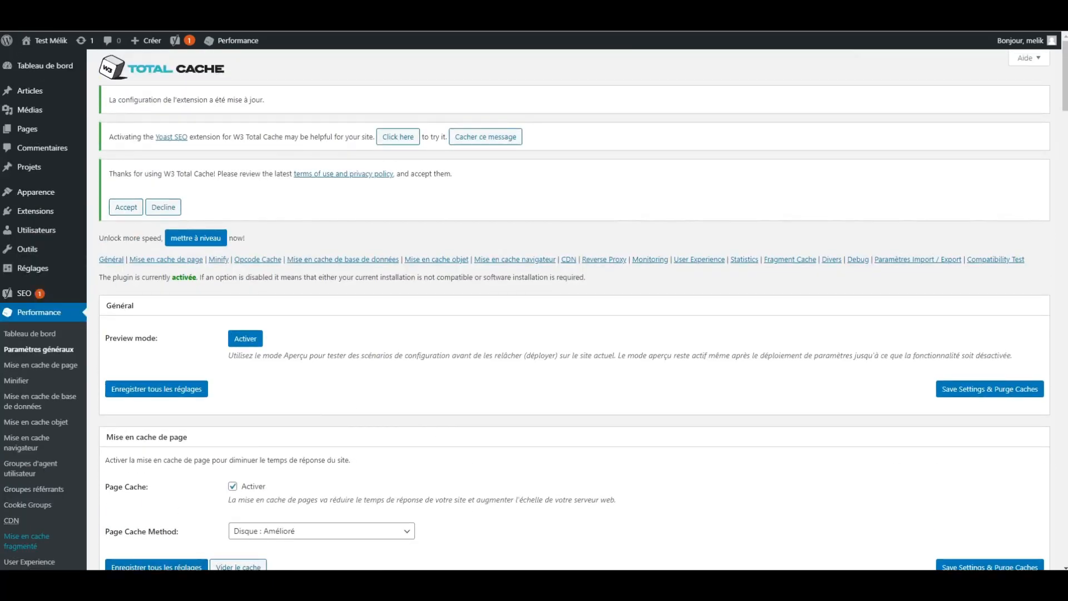
Step: Switch to the FileZilla FTP client and open the remote folder /wp-content/plugins
click(202, 581)
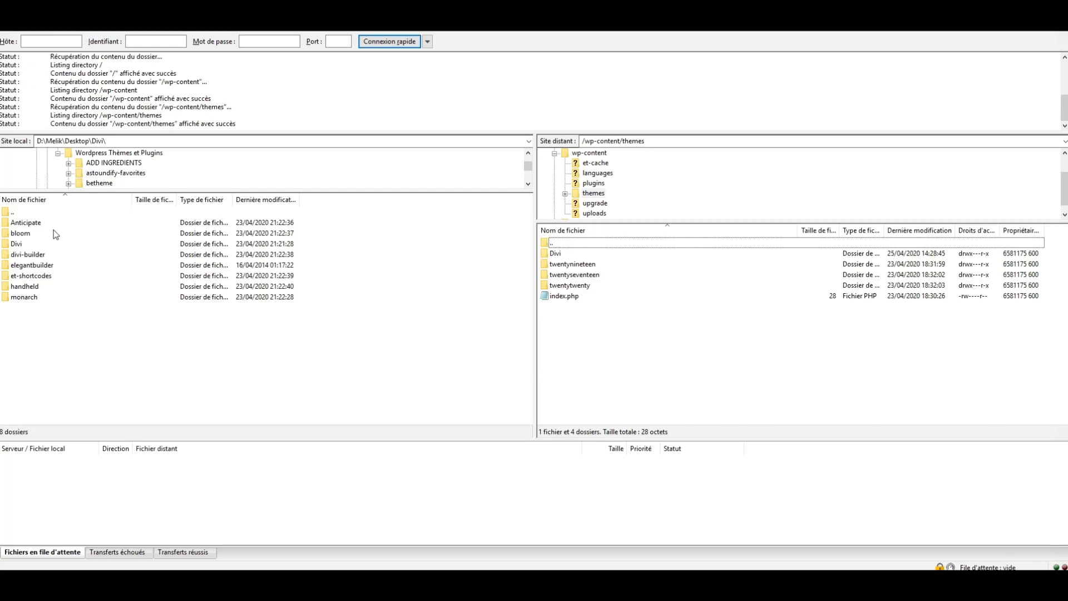
click(17, 224)
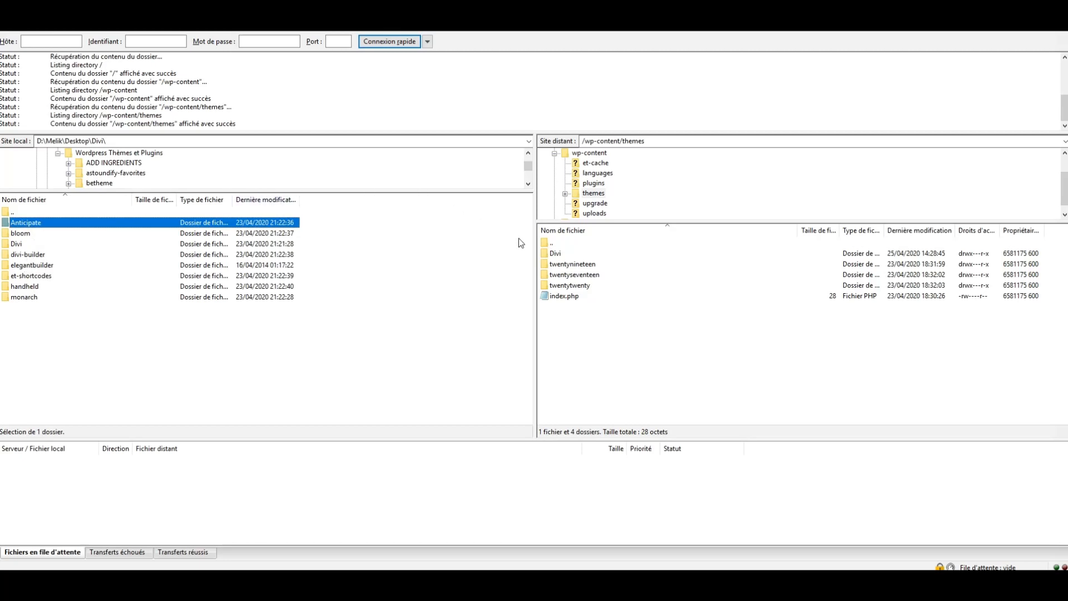
double_click(556, 244)
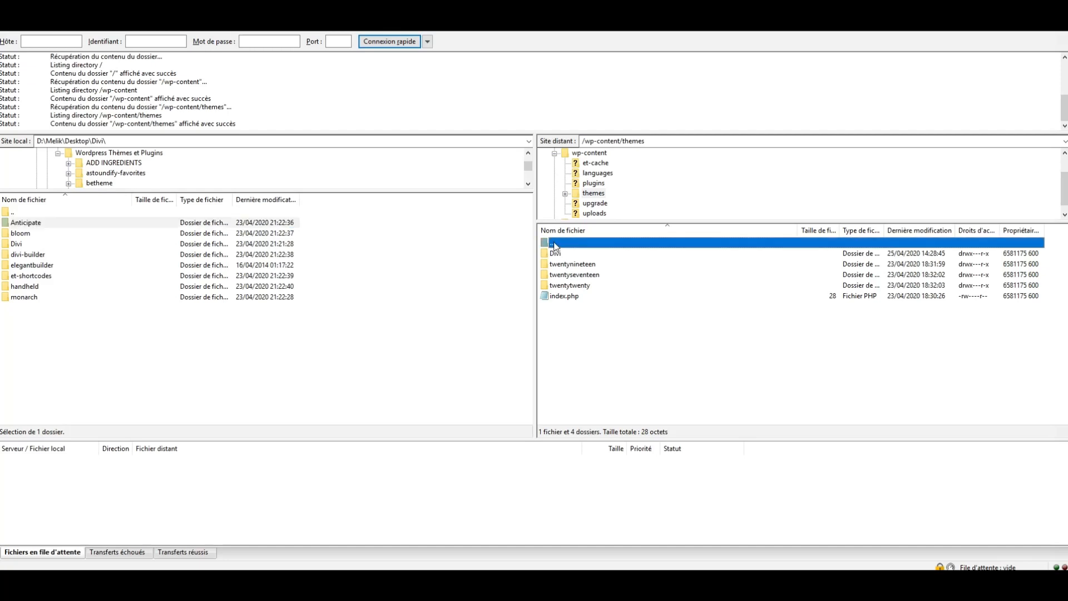
double_click(555, 245)
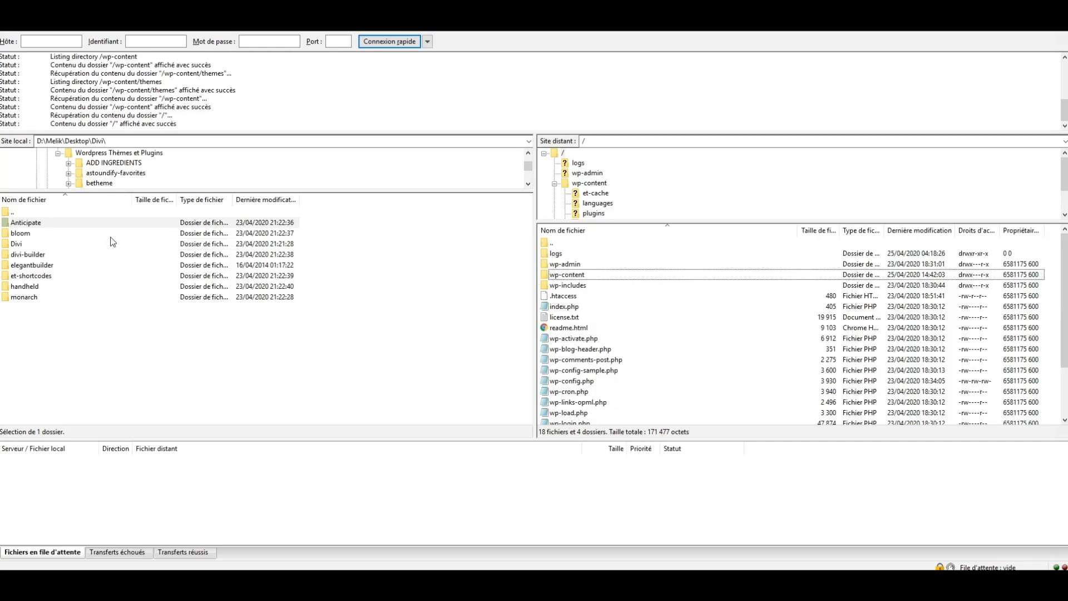
double_click(573, 276)
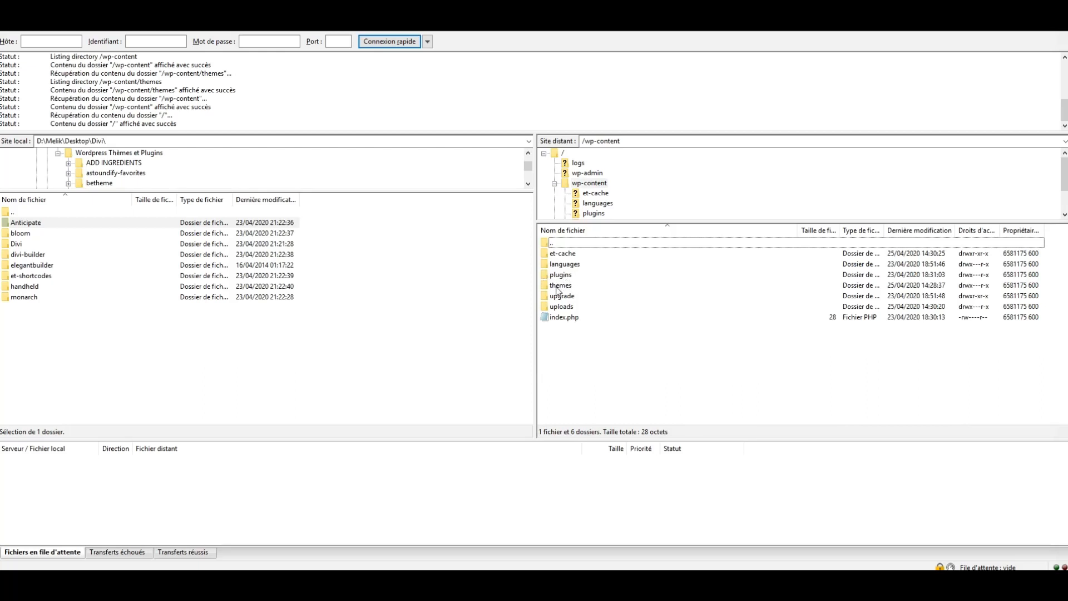
click(566, 278)
double_click(567, 276)
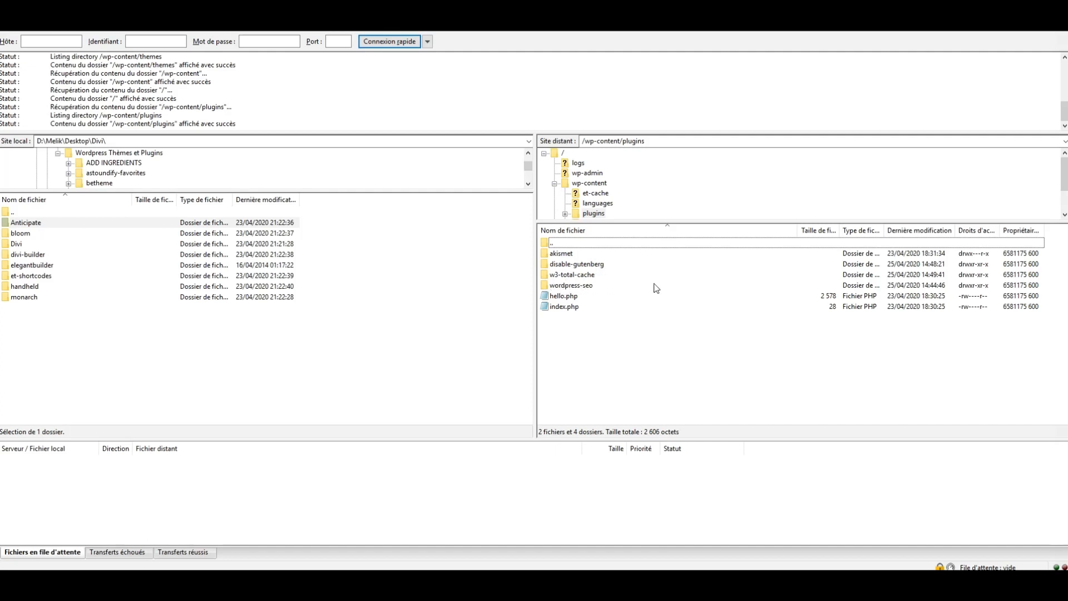
Step: Upload the local folders Anticipate, bloom, divi-builder, elegantbuilder, et-shortcodes, handheld and monarch to the remote plugins folder
click(43, 226)
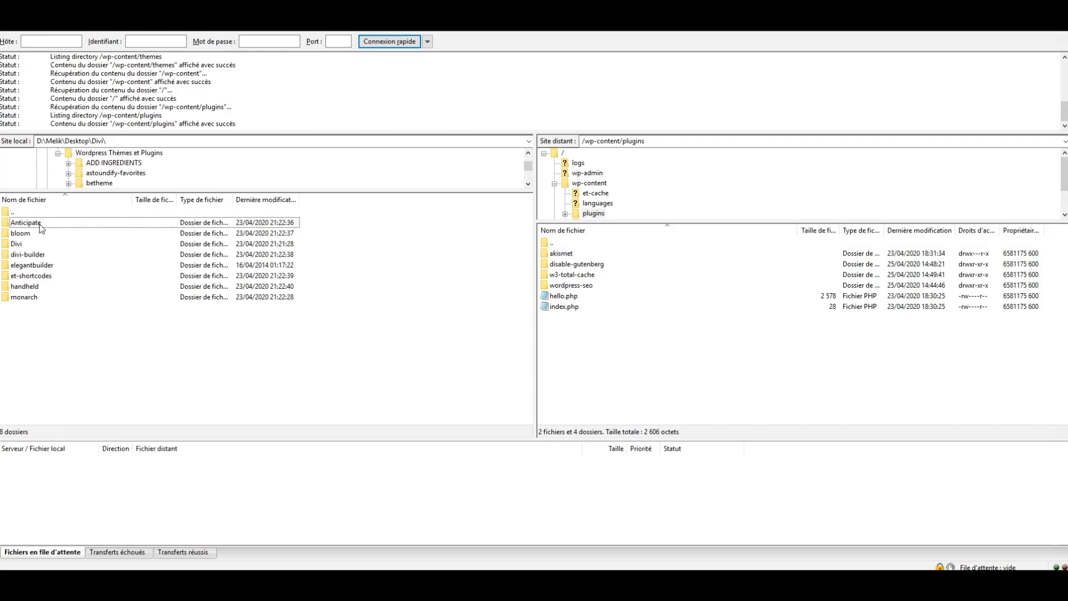
shift+click(26, 234)
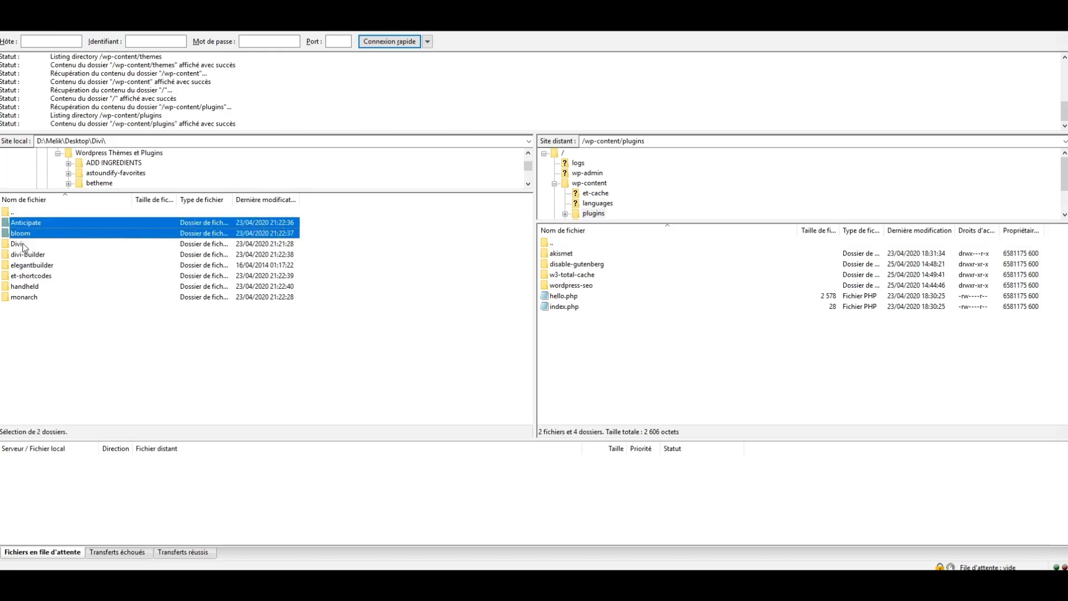
ctrl+click(22, 255)
ctrl+click(26, 268)
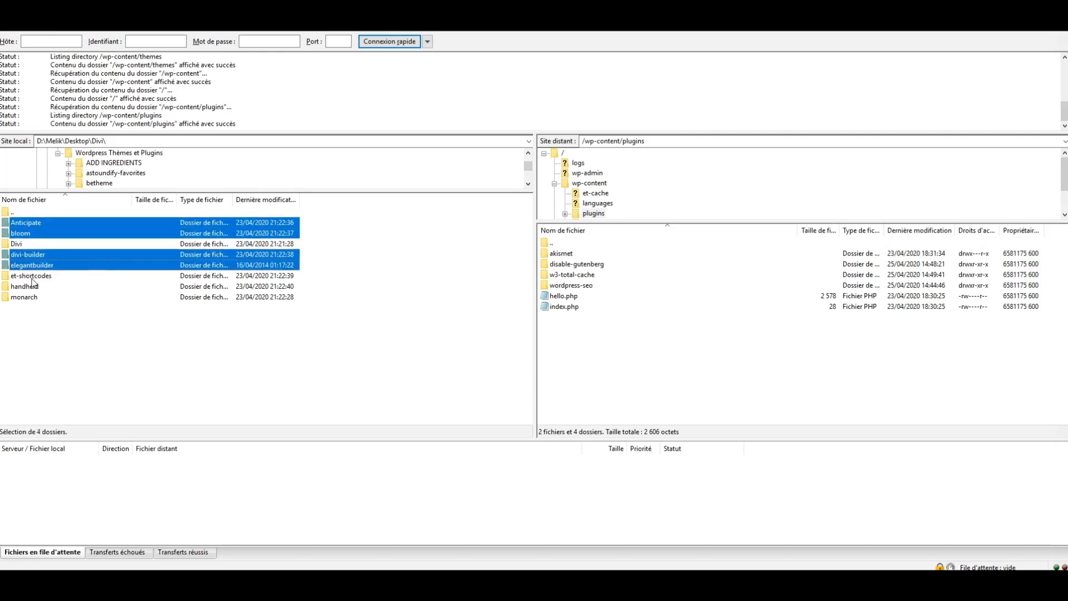
ctrl+click(32, 278)
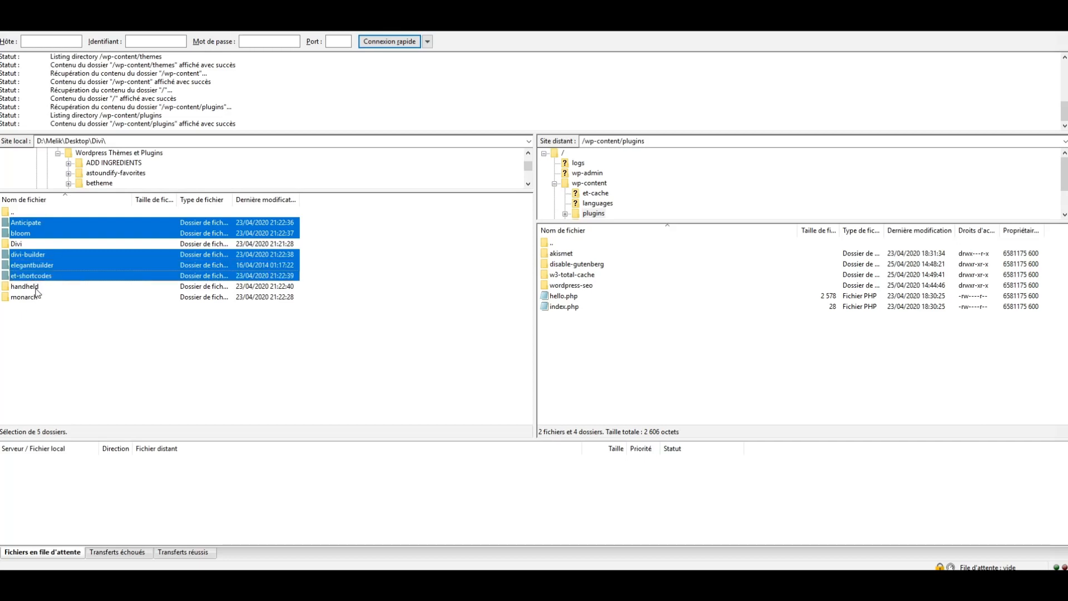
ctrl+click(36, 288)
ctrl+click(23, 299)
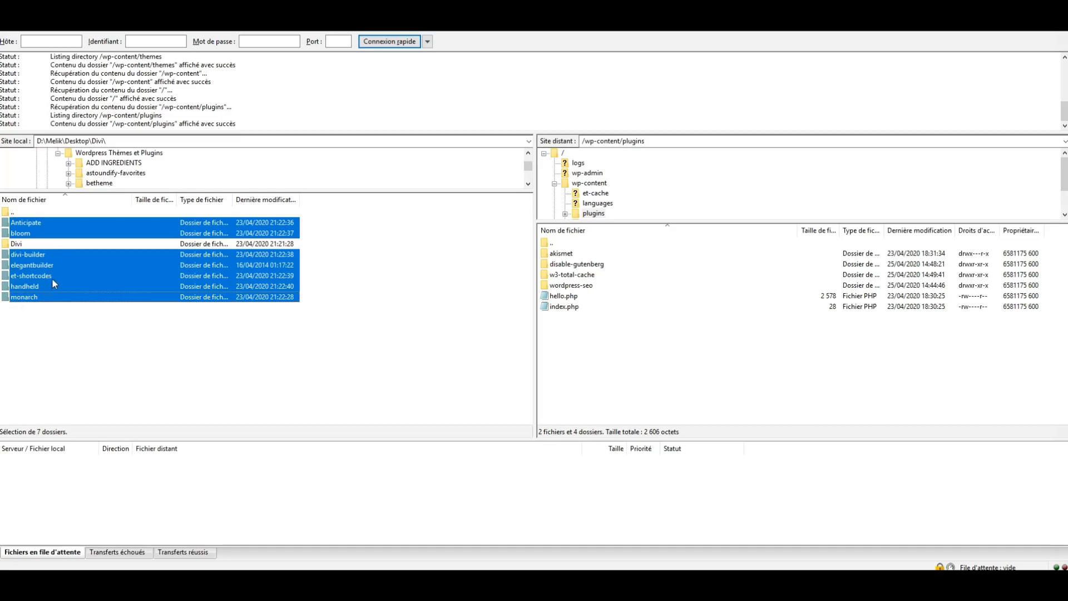
right_click(44, 270)
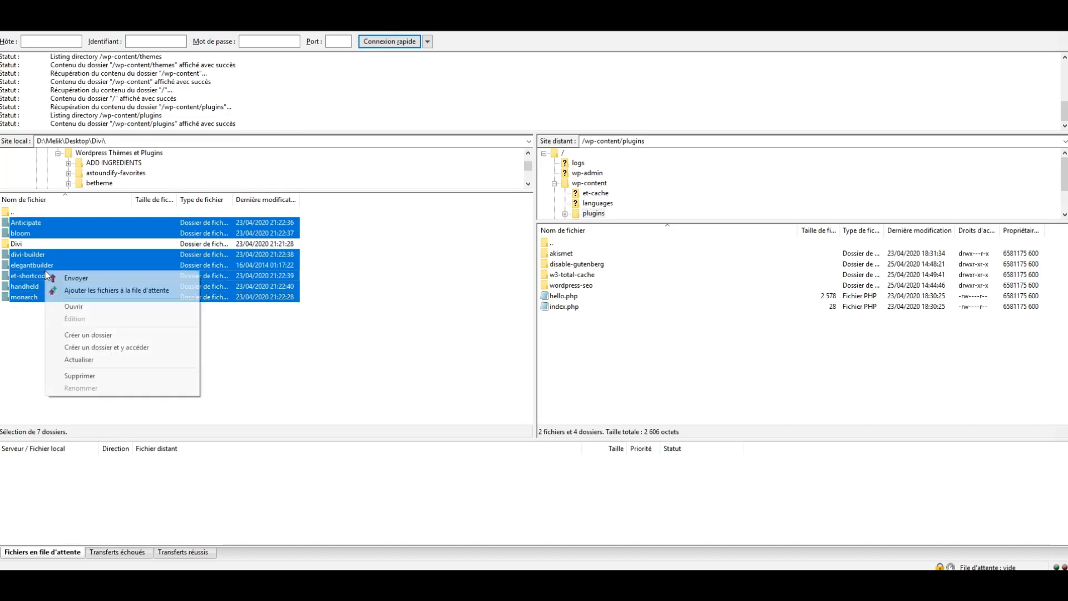
click(55, 276)
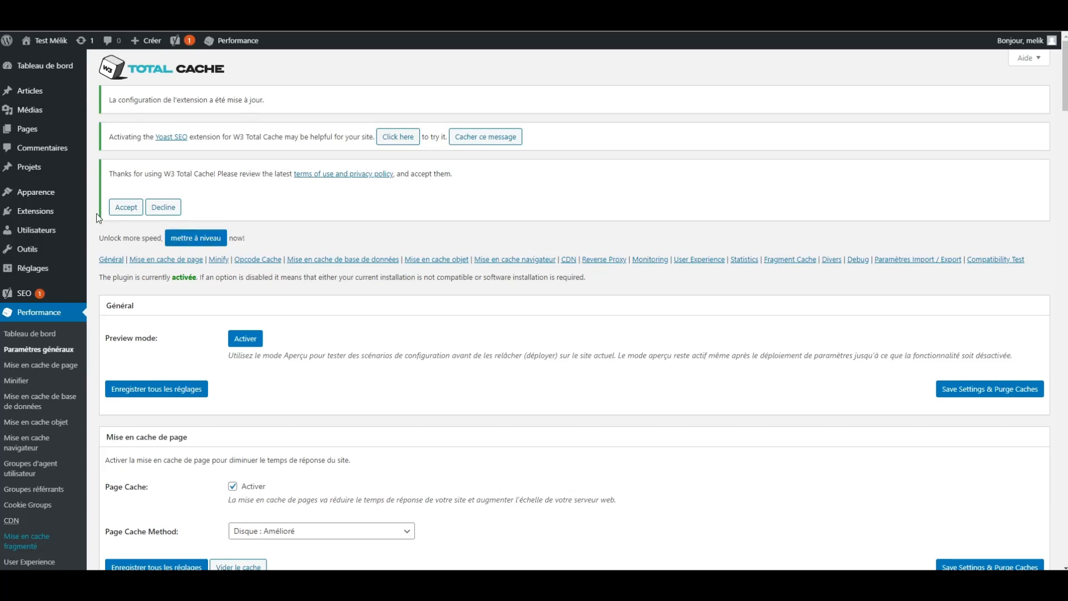
Step: Activate the deactivated extensions Bloom, Divi Builder, Elegant Builder, ET Shortcodes and Monarch Plugin together with one grouped action
mouse_move(69, 214)
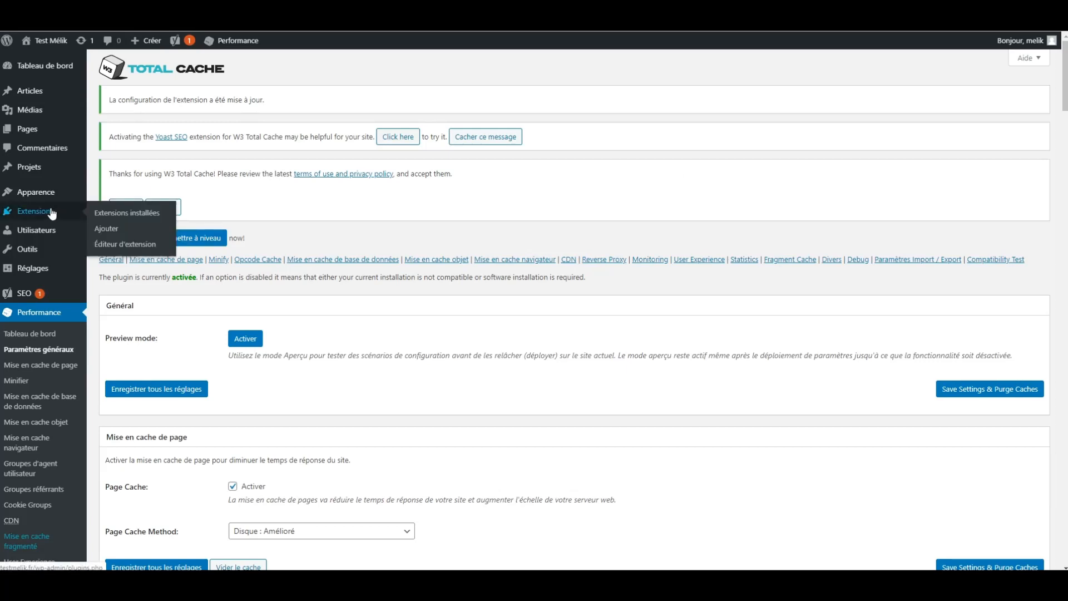
click(47, 215)
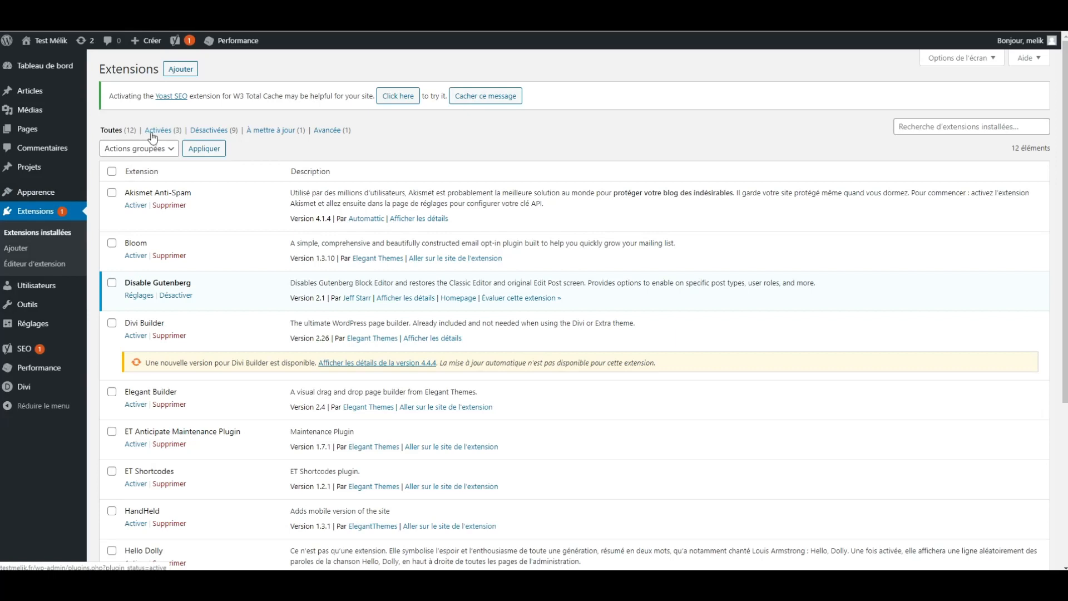
click(207, 136)
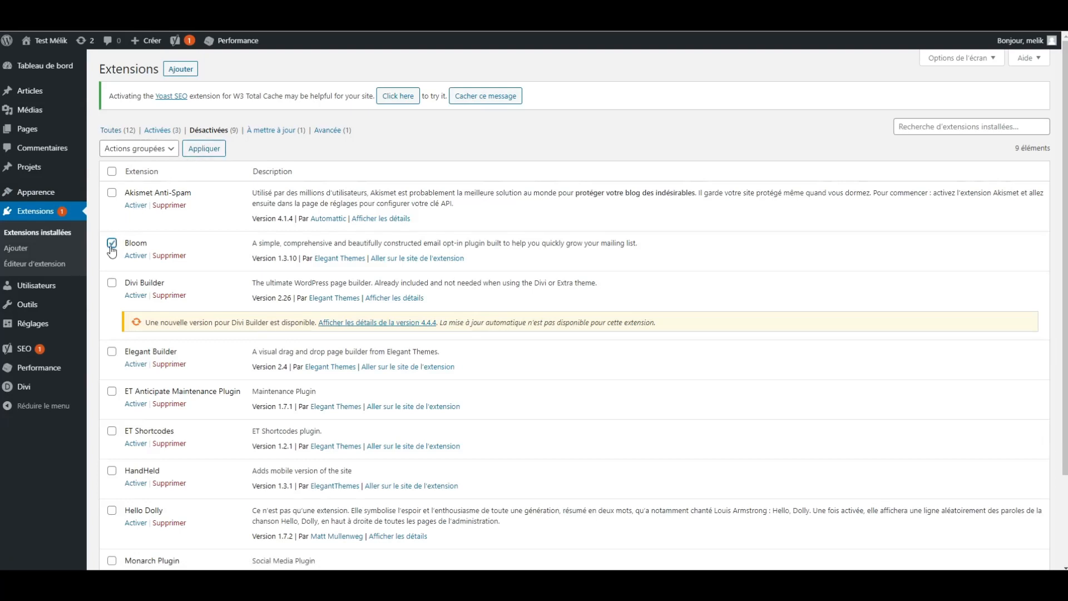
click(112, 283)
scroll(119, 284, down, 2)
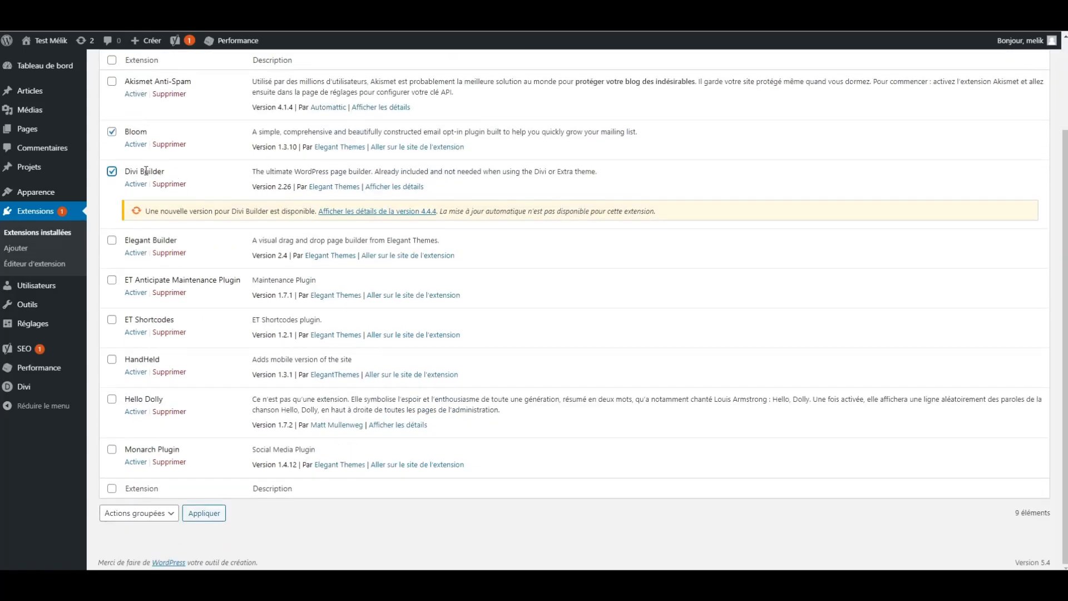
click(112, 241)
click(113, 320)
click(111, 449)
click(151, 516)
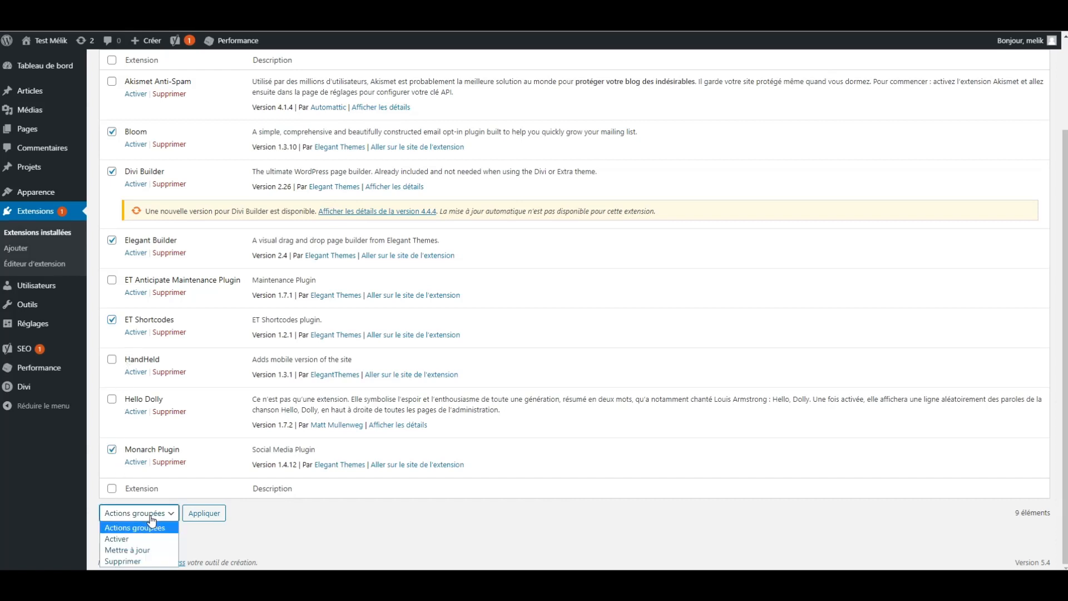
click(152, 538)
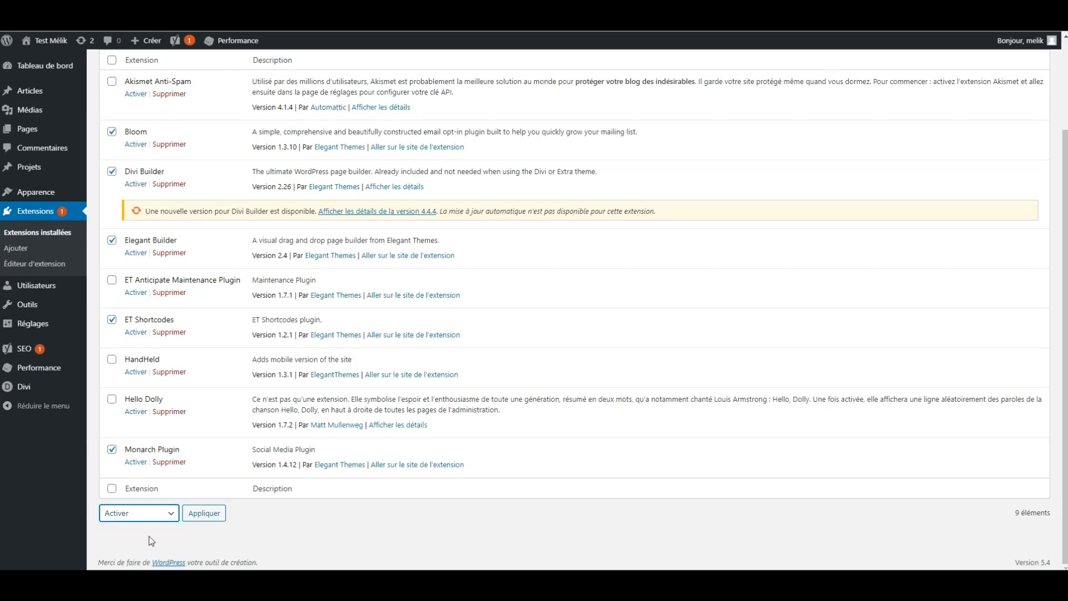
click(199, 519)
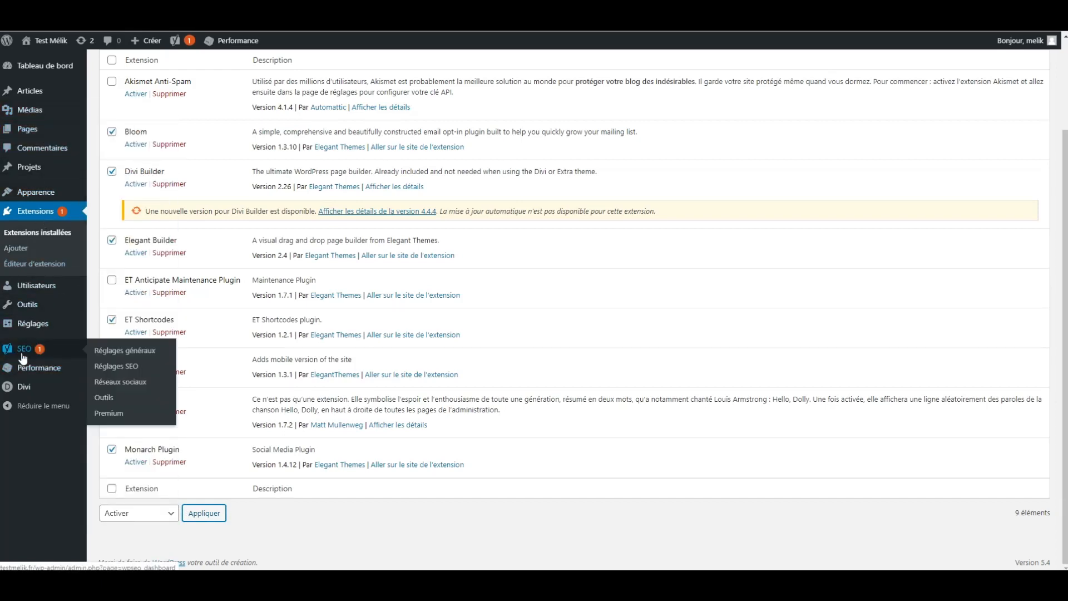
click(42, 354)
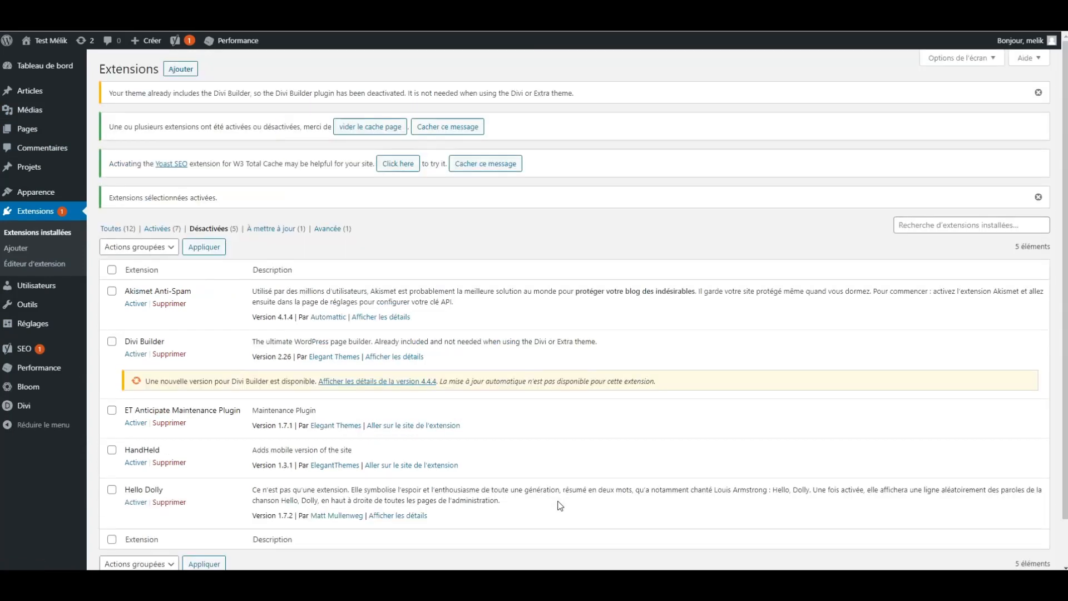
scroll(527, 475, down, 2)
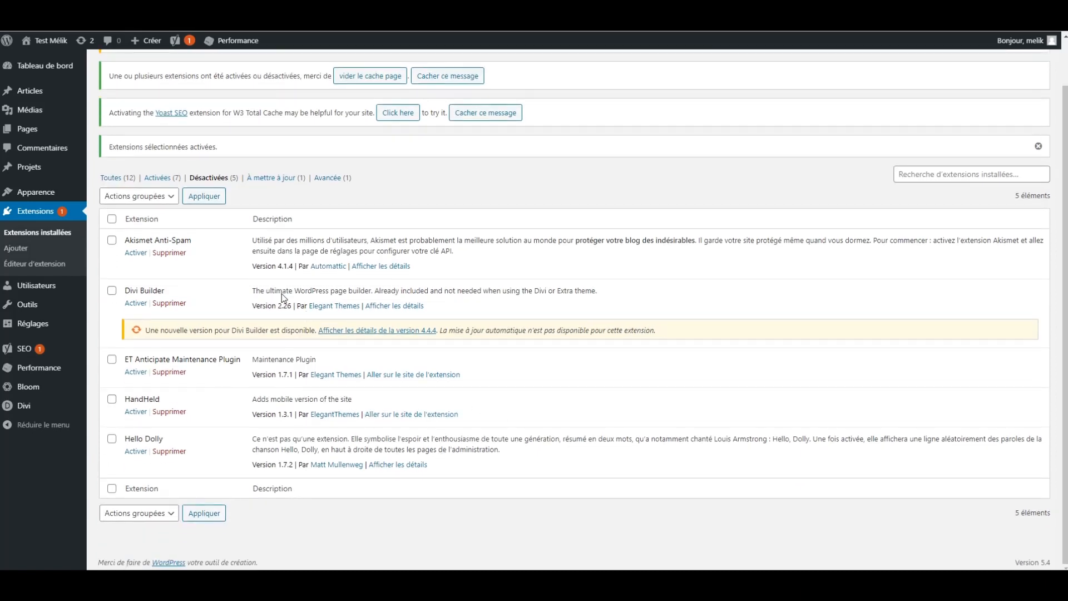
click(111, 291)
click(112, 360)
click(112, 359)
click(111, 291)
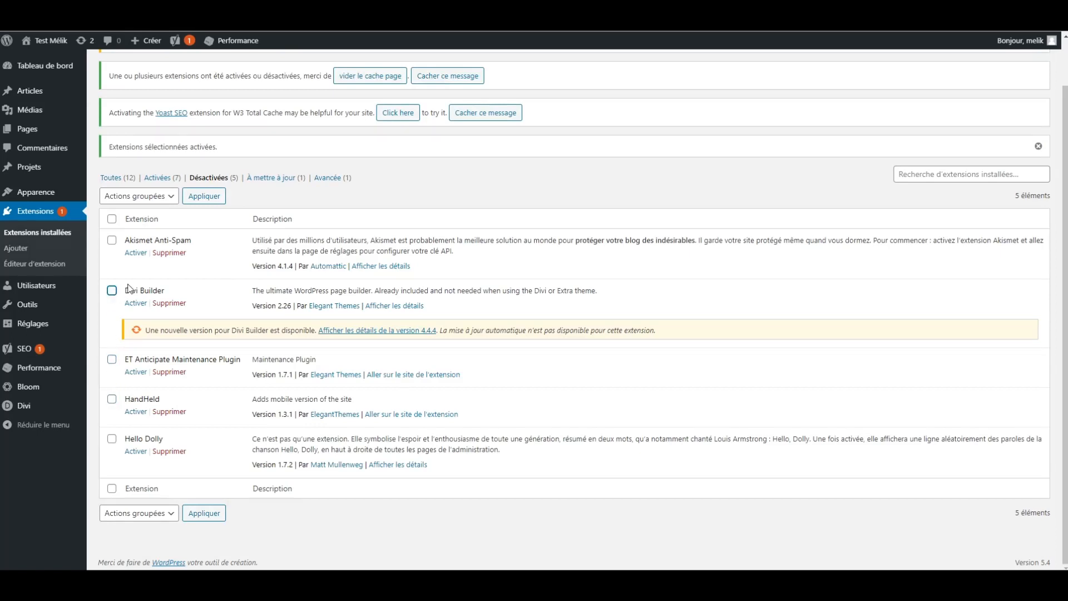
Step: Open Bloom's settings from the activated extensions and start a new optin of the Pop Up type
click(164, 178)
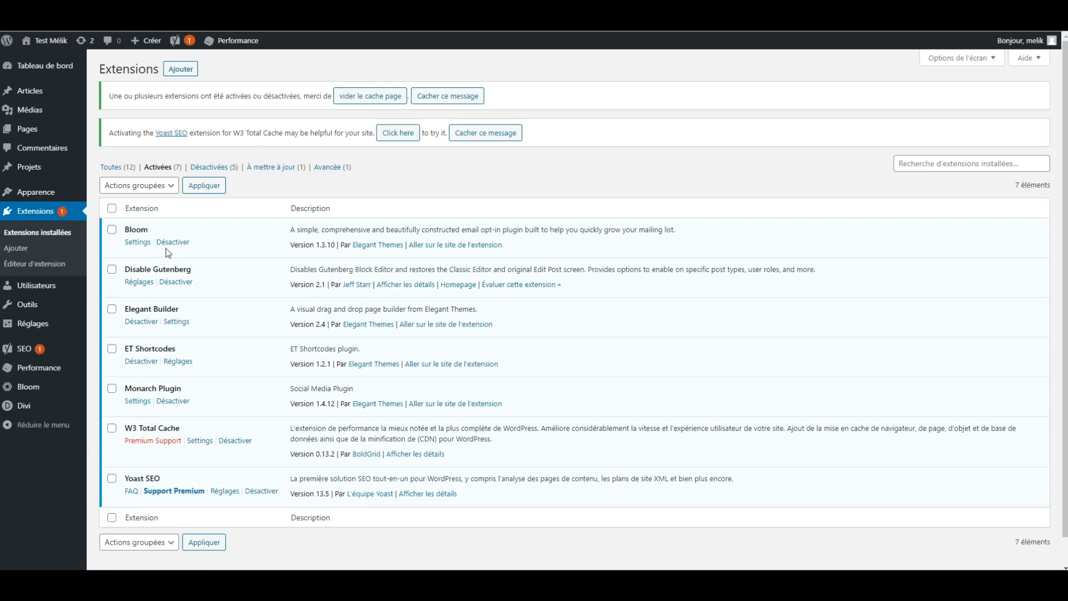
click(137, 243)
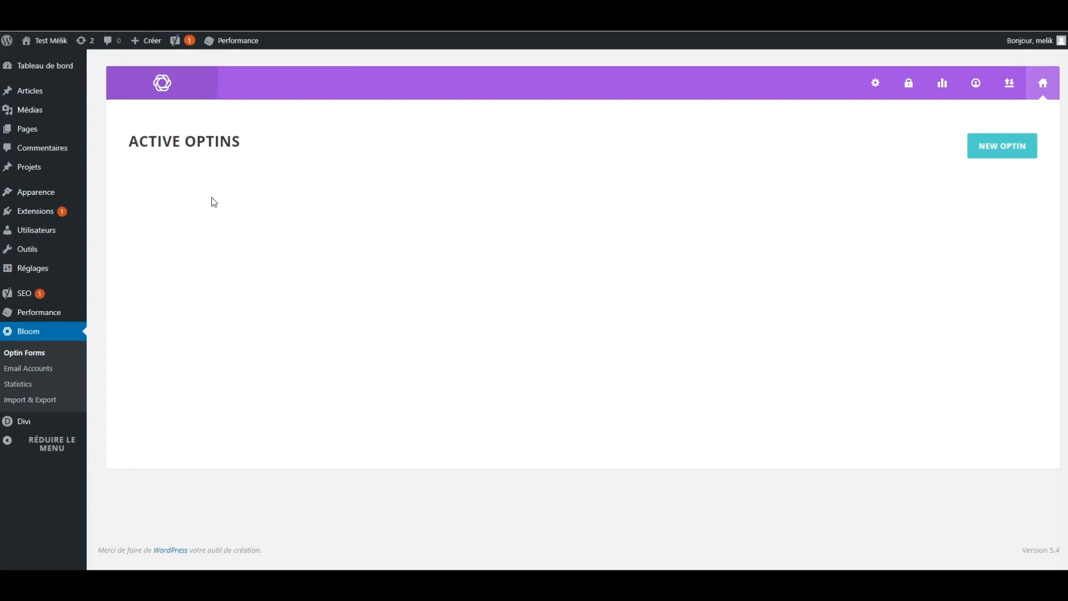
click(1022, 145)
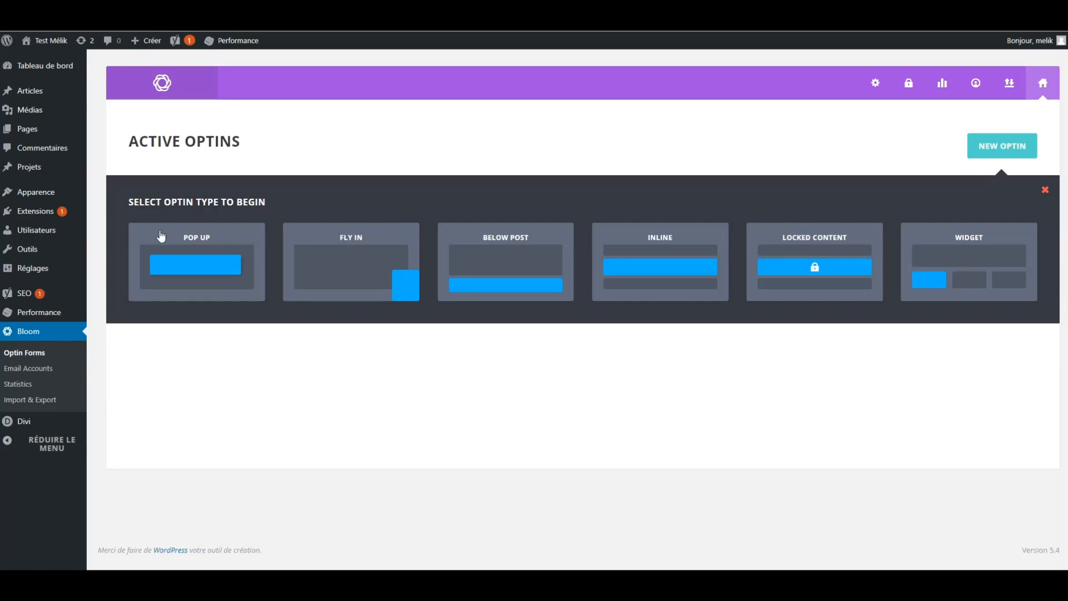
click(208, 268)
Step: Name the optin "Popup Mail" and choose MailChimp as its email provider
click(269, 227)
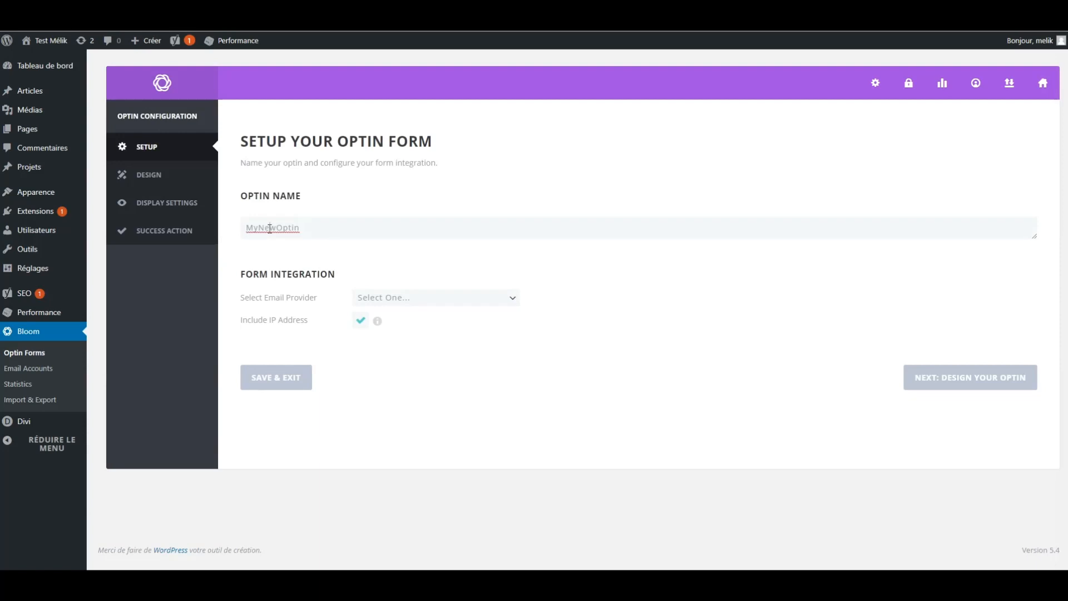
double_click(270, 227)
text(Popup Mail)
click(447, 297)
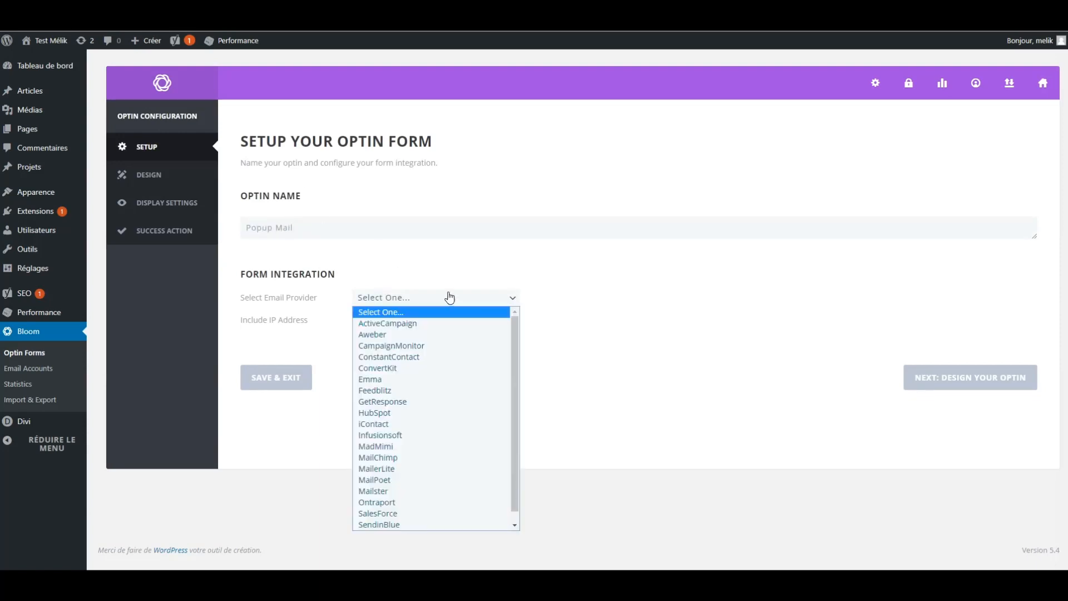
click(445, 466)
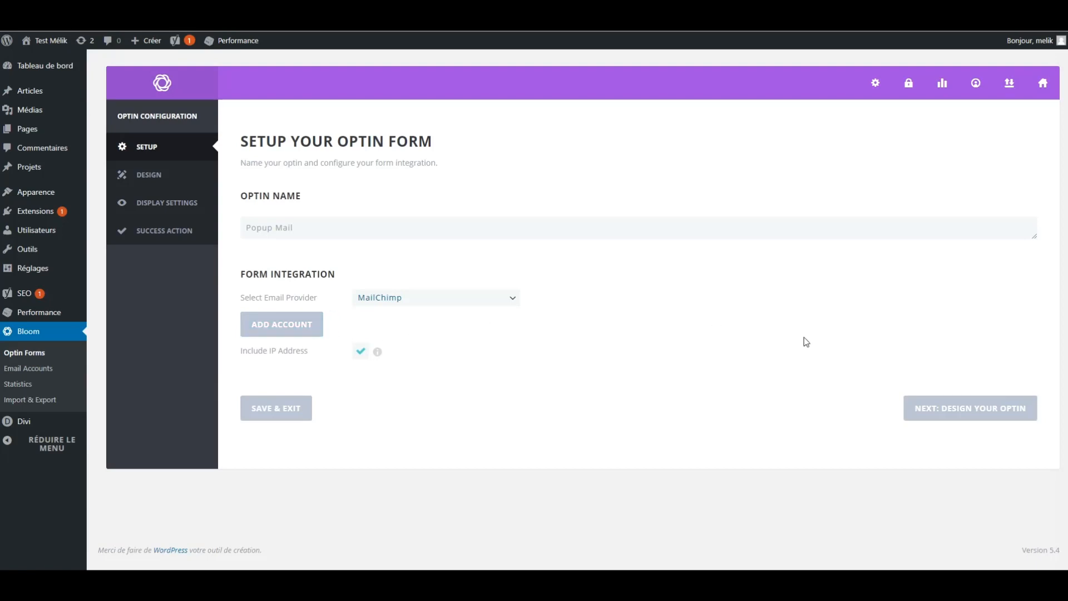
Step: Browse the design templates available for the optin form
click(144, 174)
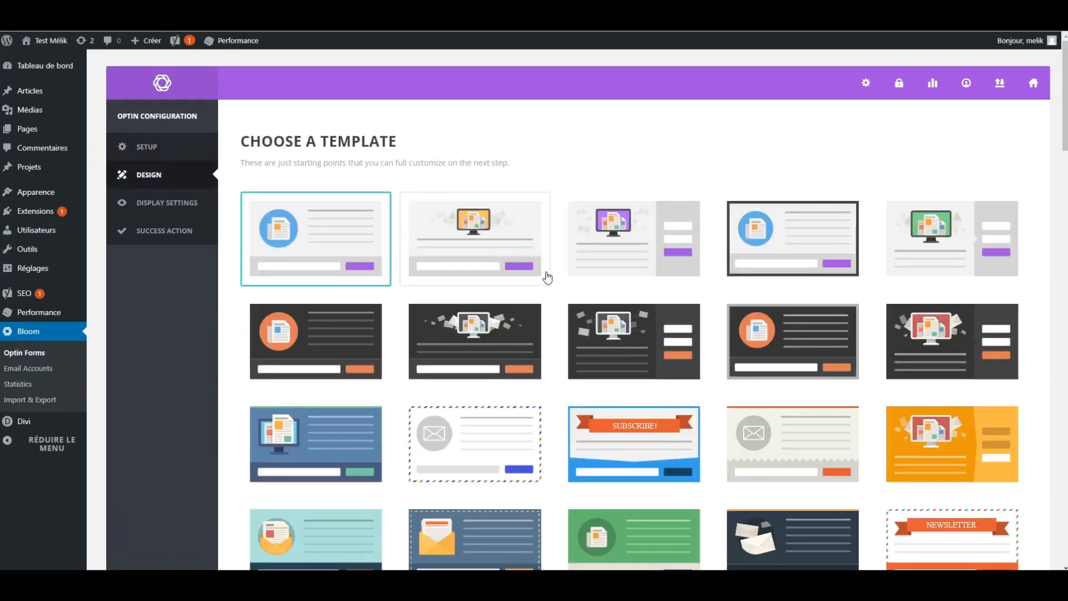
scroll(546, 279, down, 4)
scroll(545, 278, up, 4)
scroll(555, 281, down, 2)
scroll(558, 281, down, 3)
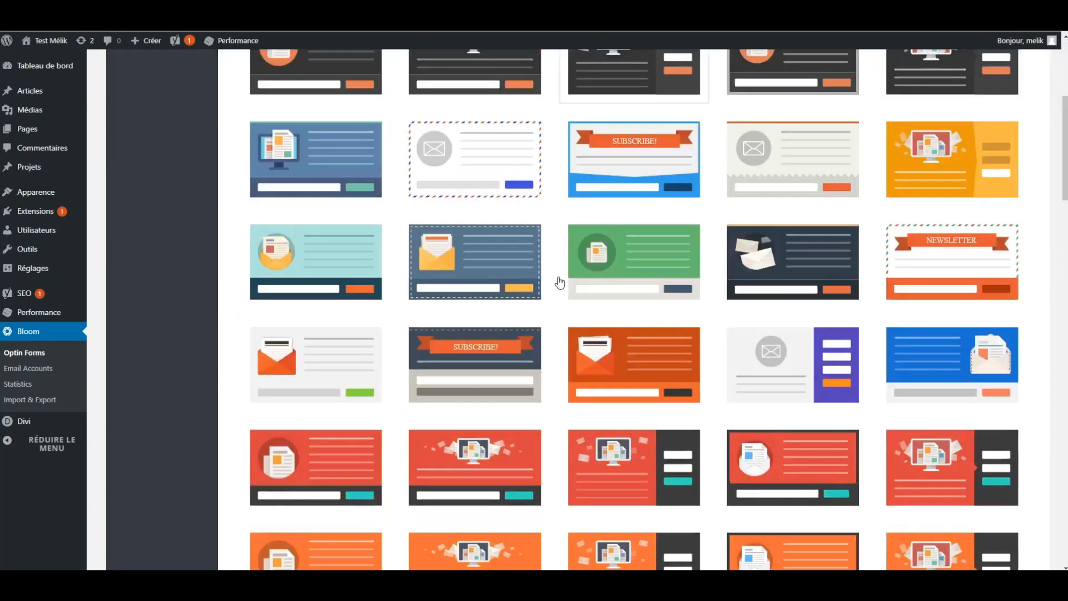
scroll(557, 282, up, 5)
Step: In the optin's display settings, set the trigger delay to 5 seconds and enable Display Once Per Session
click(167, 203)
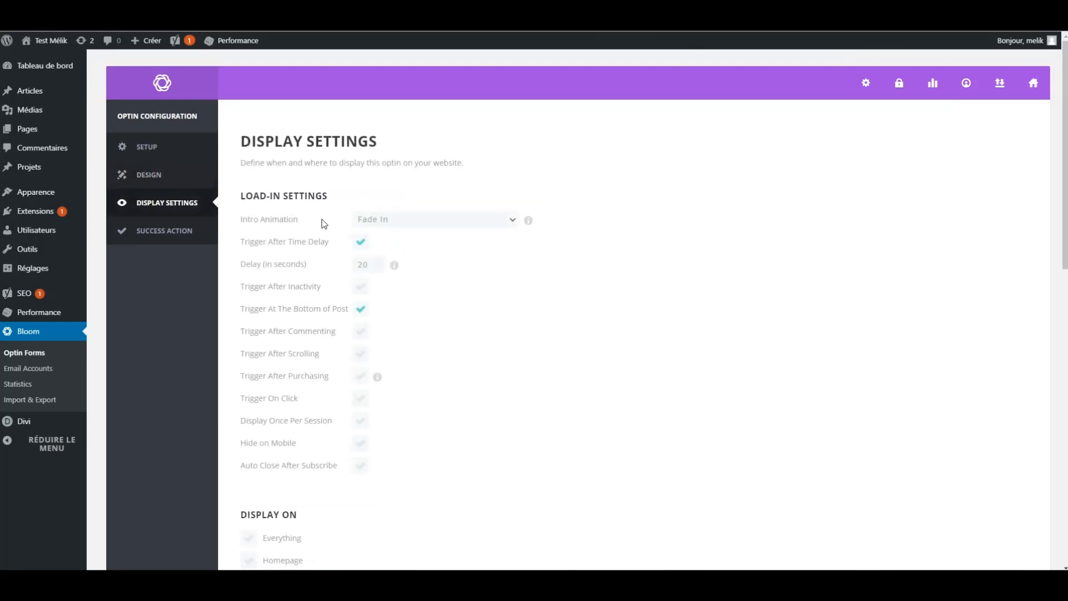
drag(375, 262, 332, 261)
text(5)
click(360, 421)
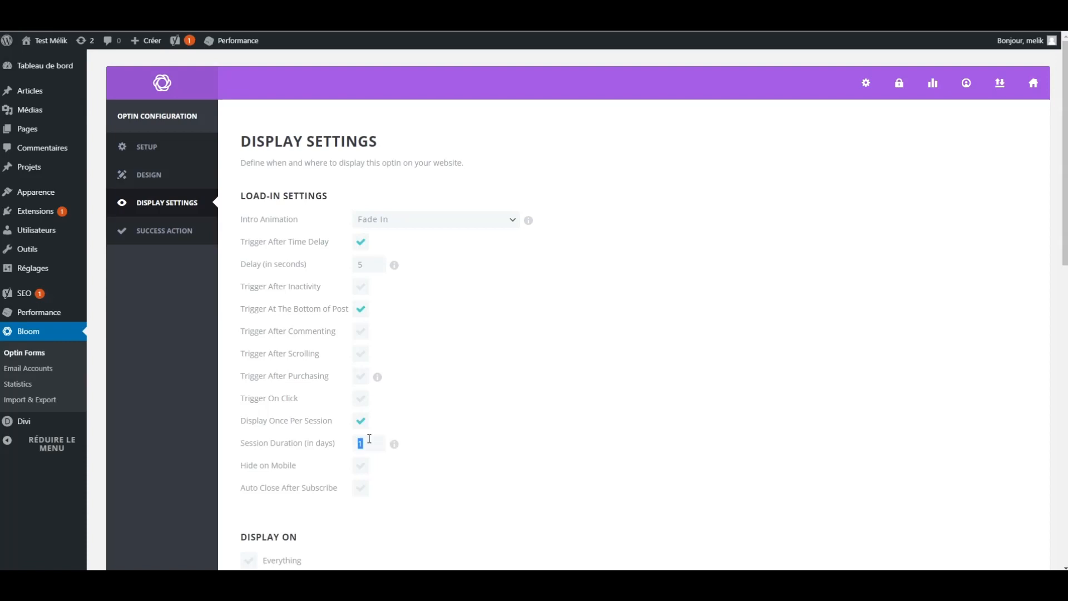
Step: Set the optin's Success Action Type to Success Message
click(182, 236)
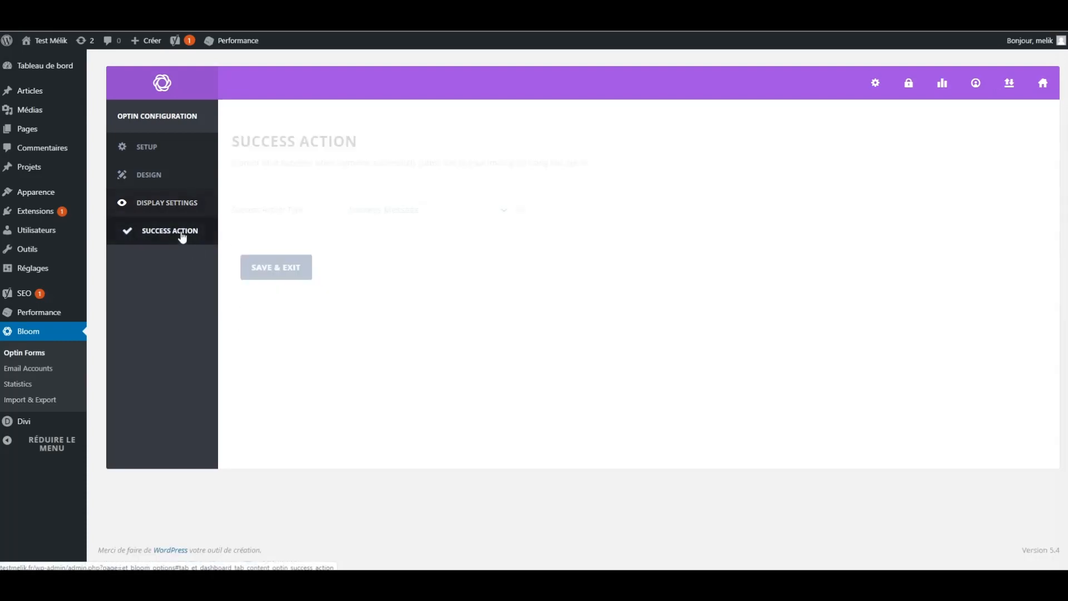
click(400, 212)
click(404, 225)
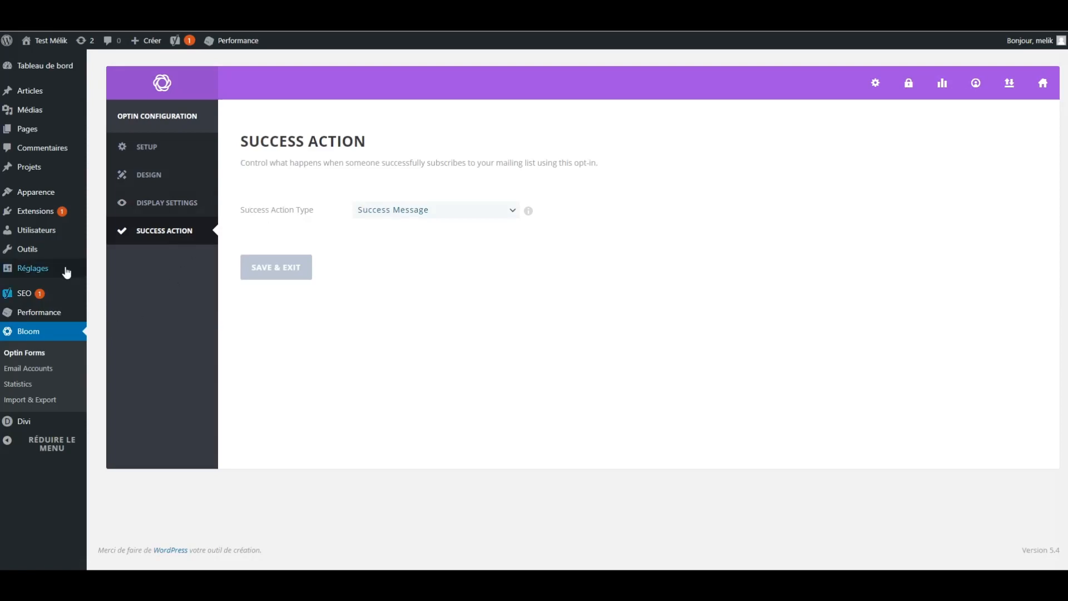
Step: Return to the installed extensions and open the settings of the Monarch Plugin
mouse_move(63, 267)
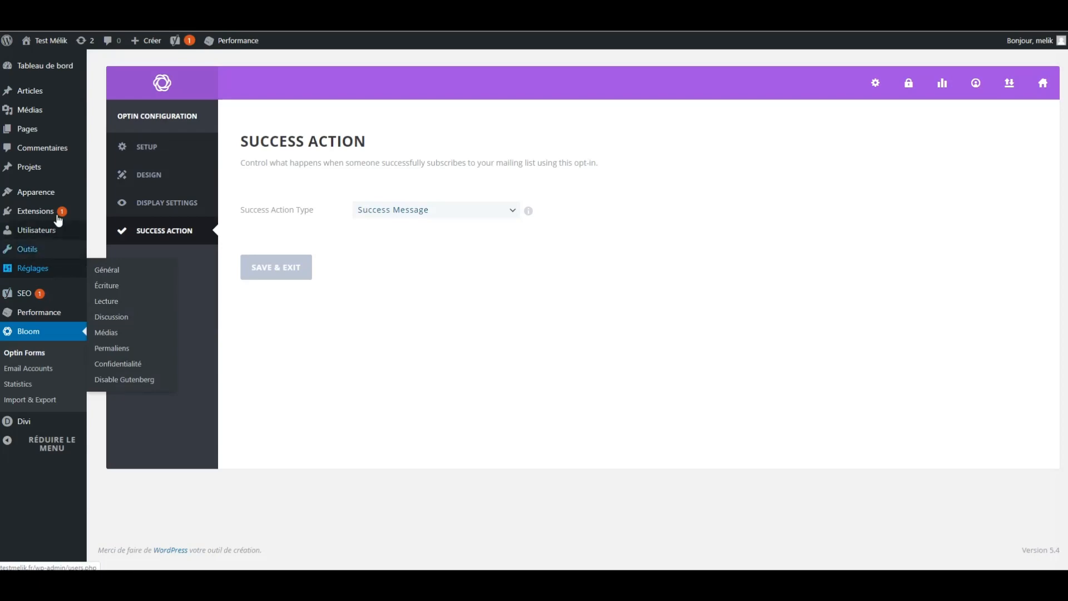
click(34, 214)
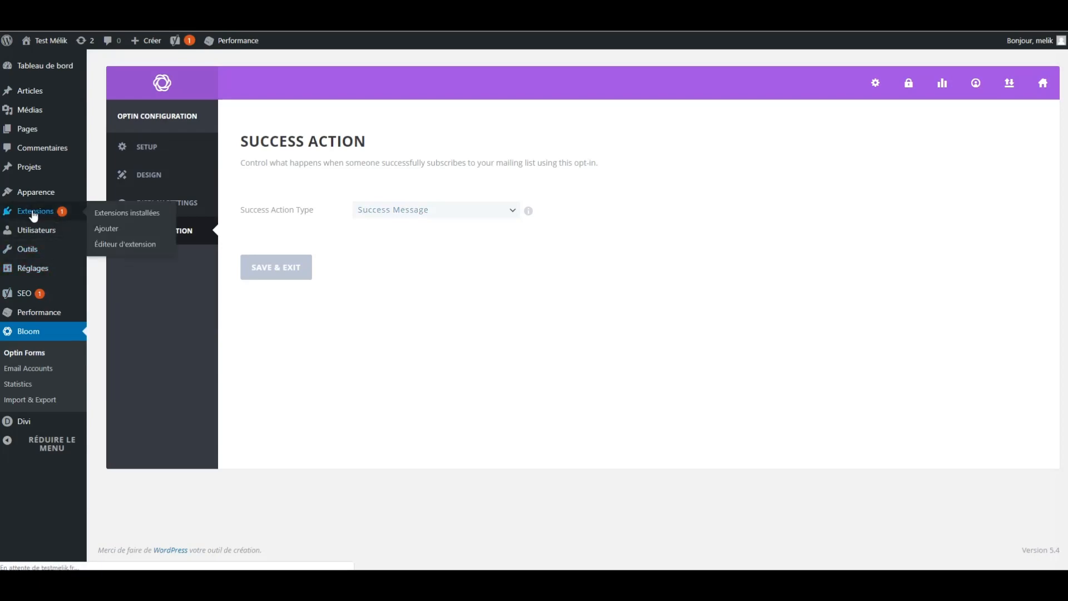
scroll(257, 328, down, 10)
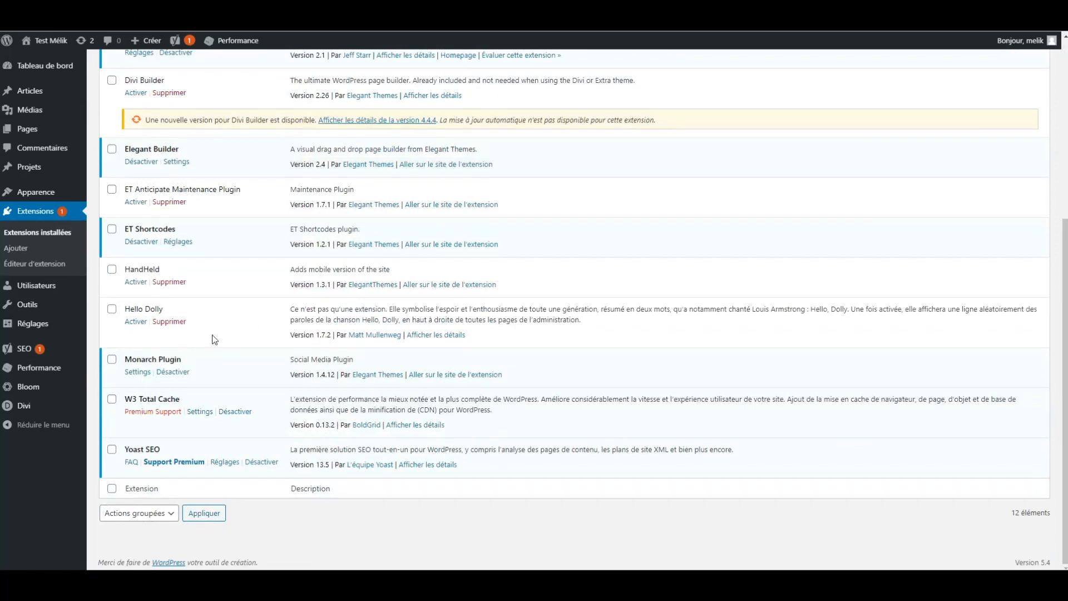
click(138, 372)
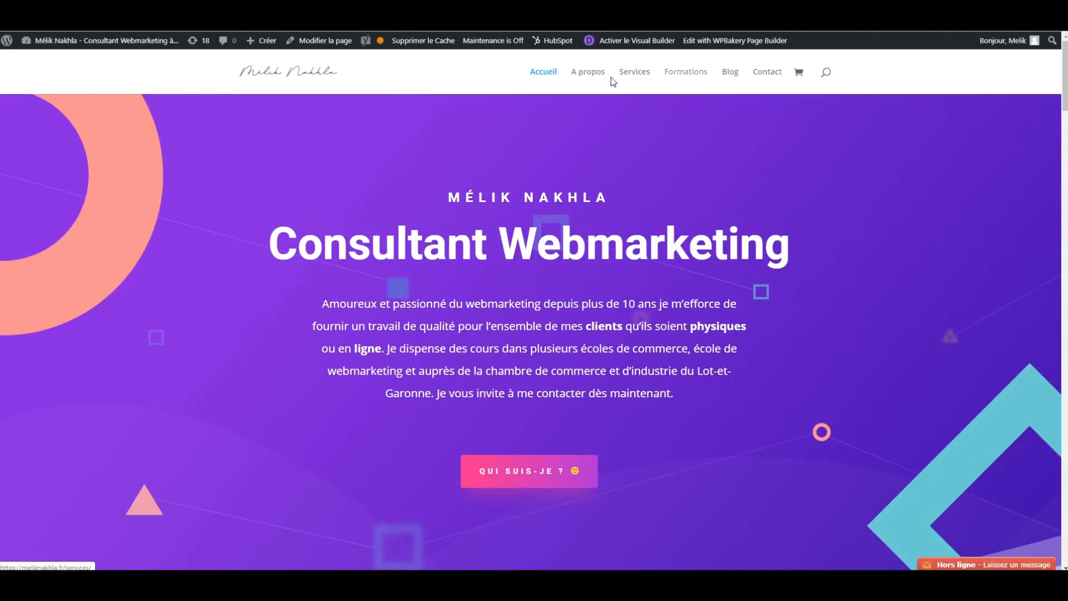
Step: On the live example website, open the blog's Shopify article and examine its newsletter form and social sharing buttons
click(737, 72)
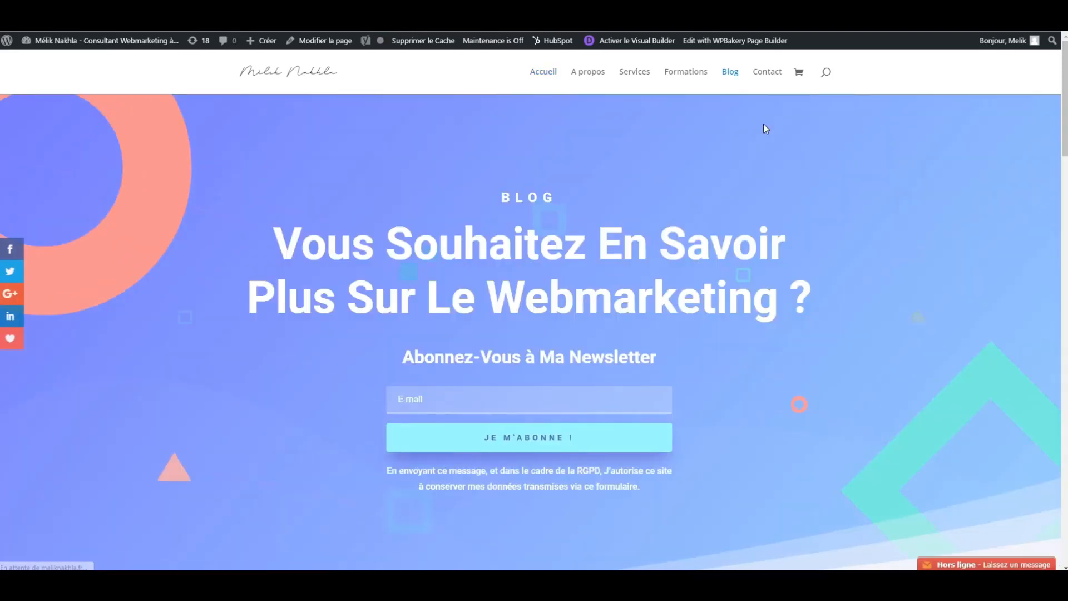
scroll(744, 168, down, 10)
click(571, 253)
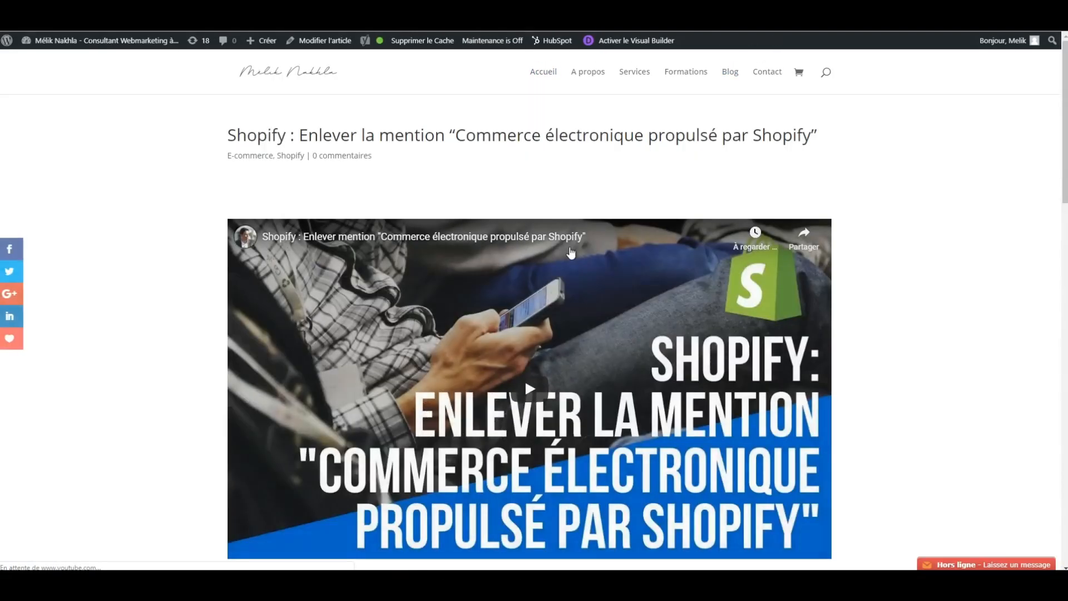
scroll(568, 247, down, 10)
scroll(569, 248, down, 10)
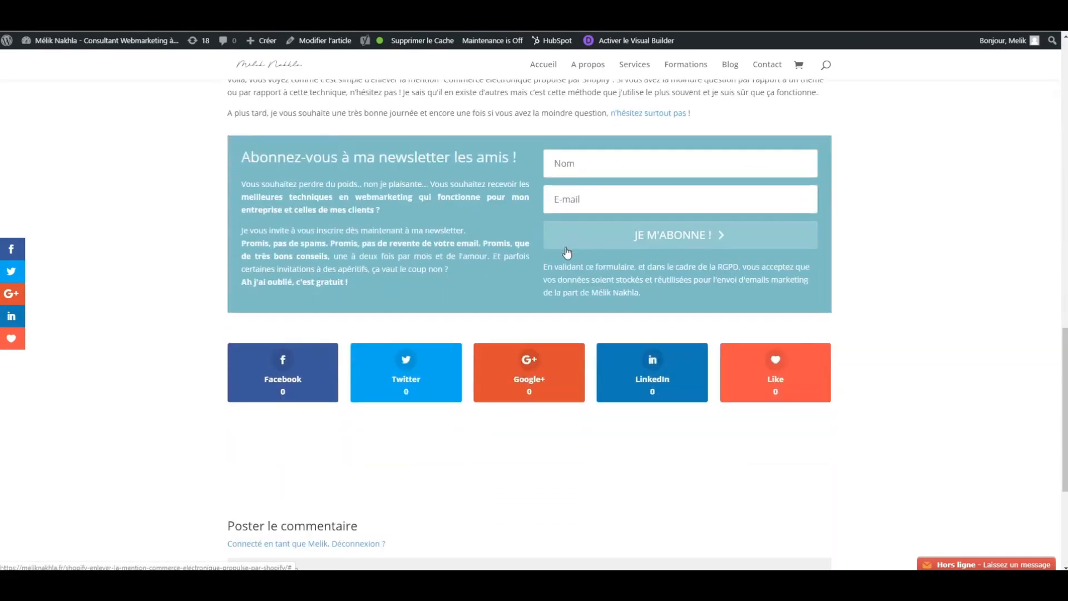
scroll(583, 238, up, 3)
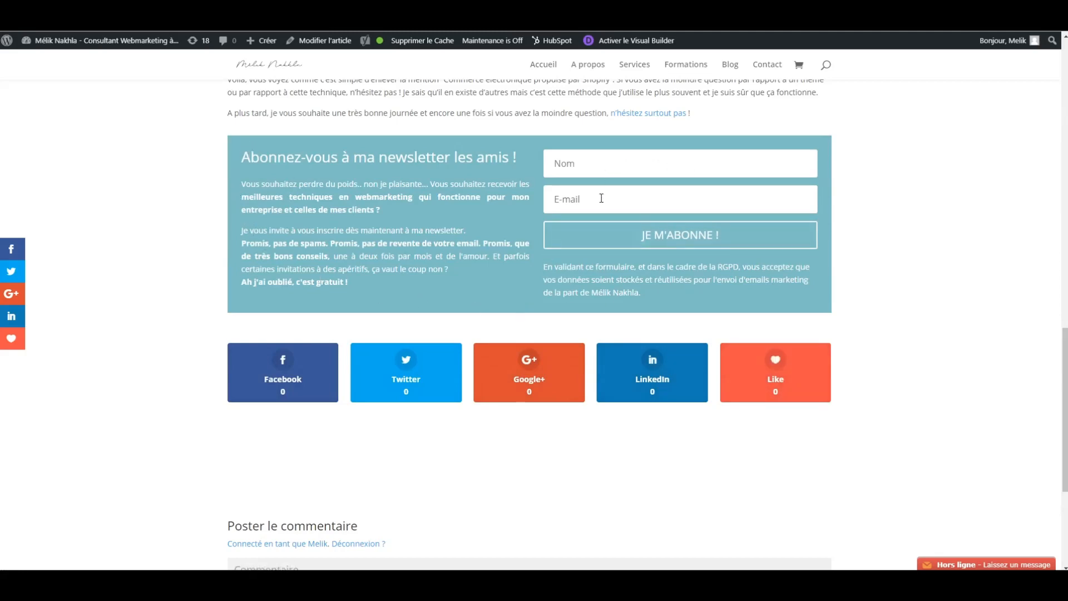
scroll(601, 198, up, 15)
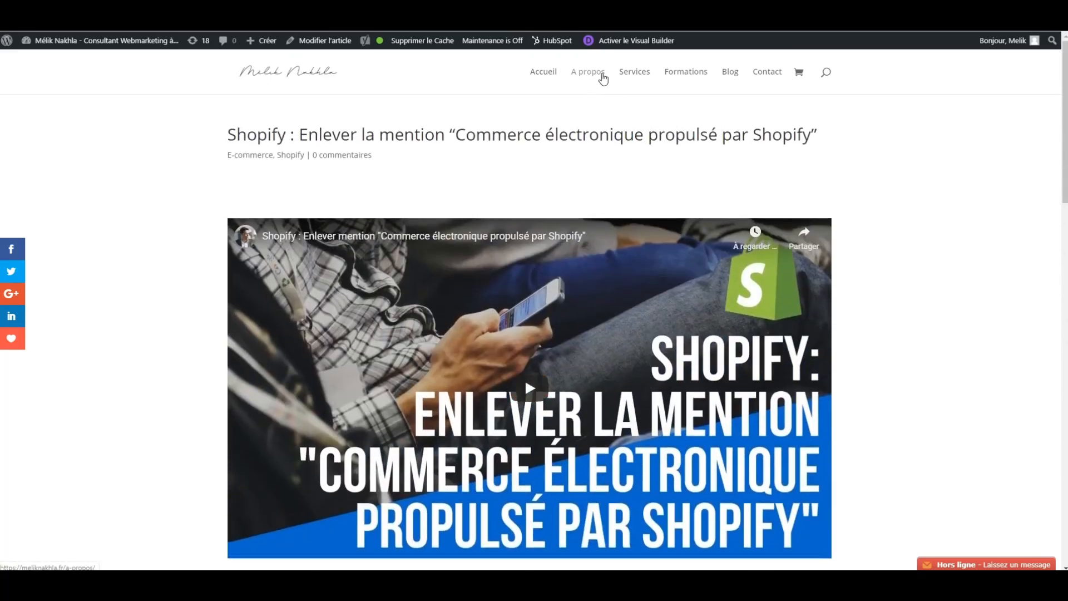
Step: Open the example website's A propos page and examine its social sharing bar and newsletter form
click(602, 79)
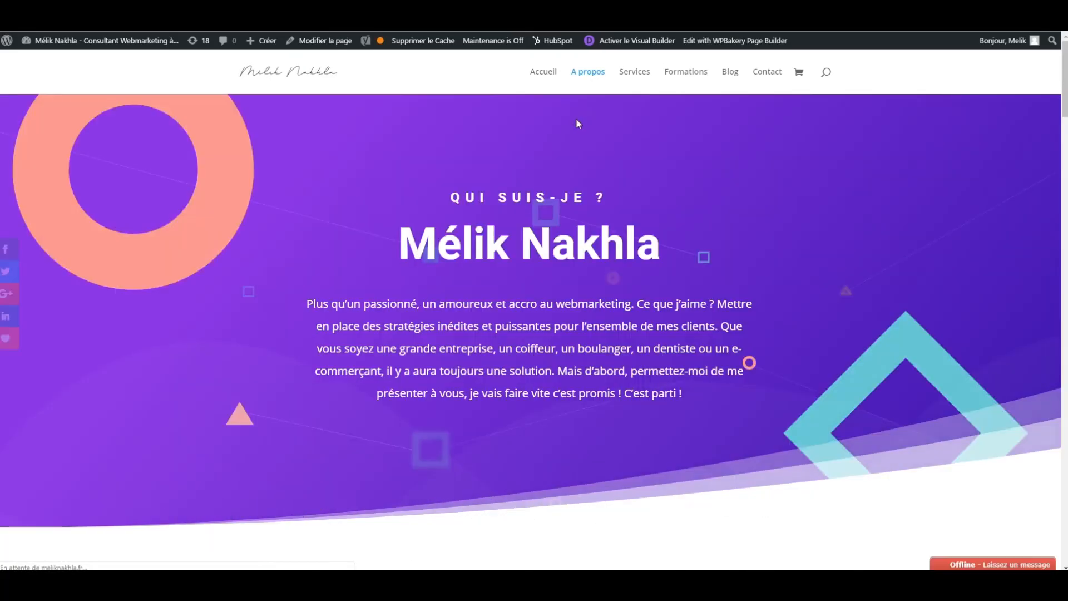
scroll(567, 131, down, 7)
scroll(567, 131, down, 20)
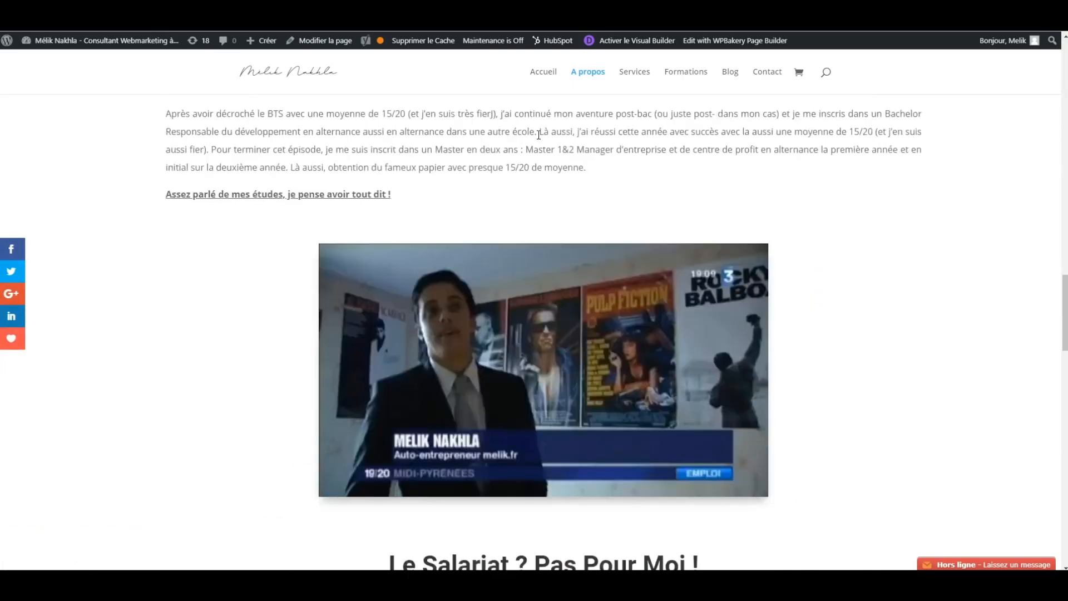
scroll(537, 139, down, 10)
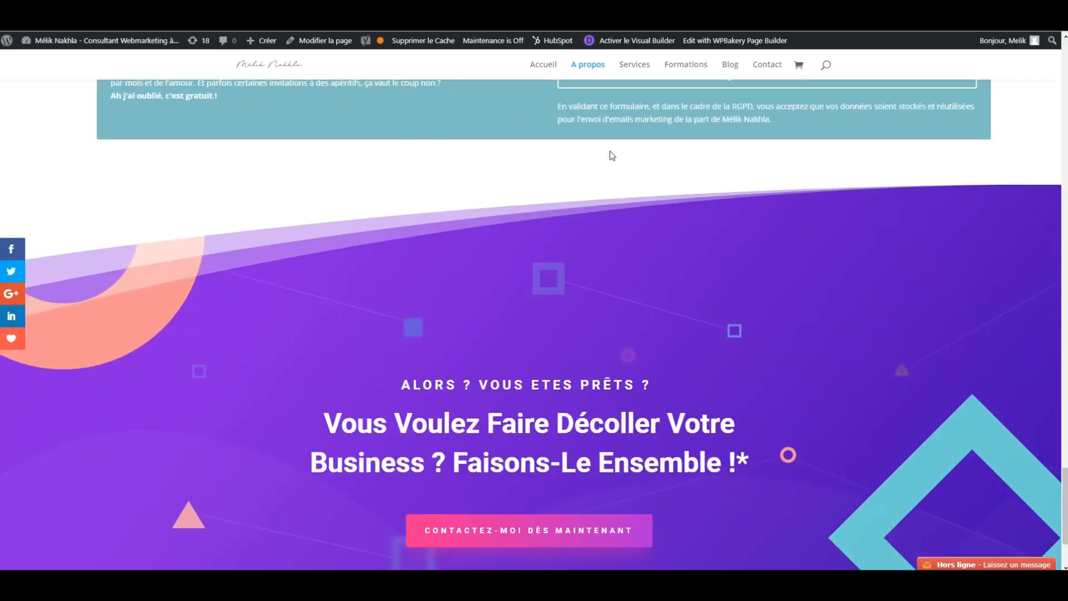
scroll(598, 160, up, 5)
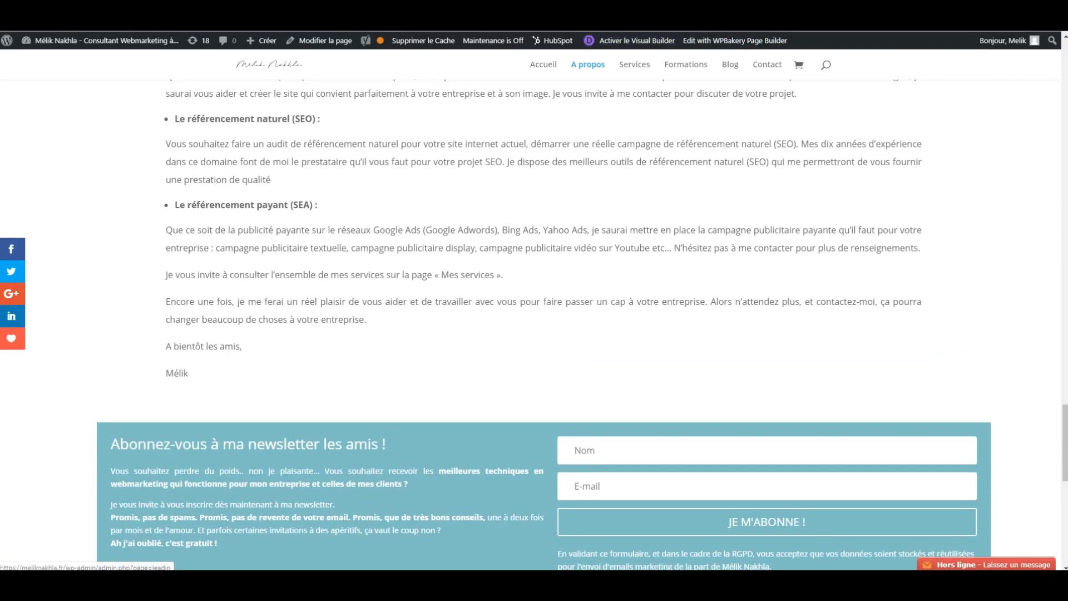
Step: Back in the test site's Monarch settings, deselect the Sidebar sharing location, save the changes and acknowledge the notice about selecting networks
mouse_move(92, 46)
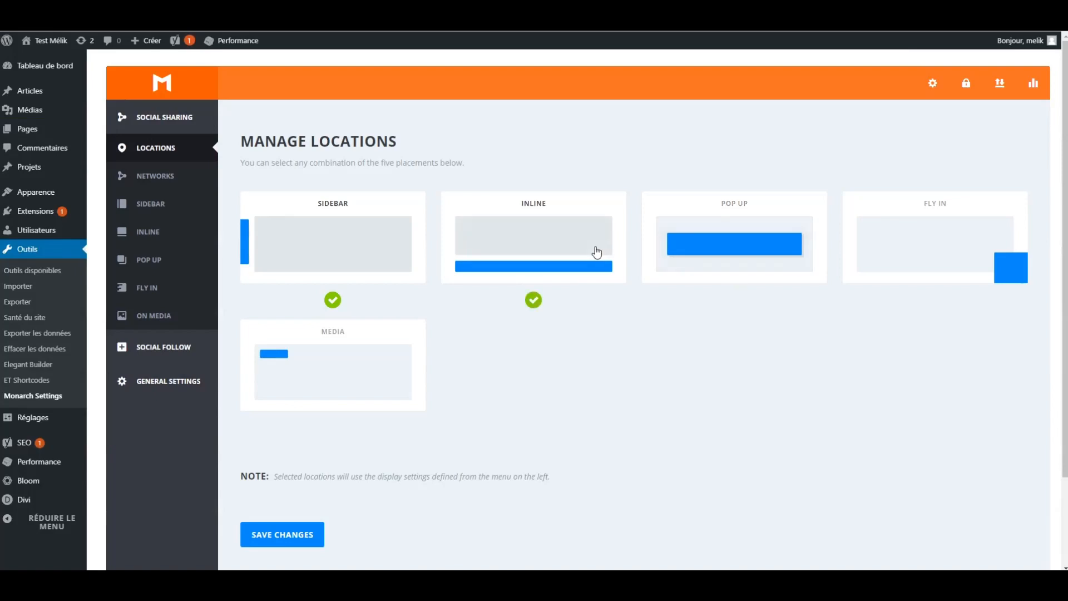
click(356, 278)
scroll(339, 396, down, 2)
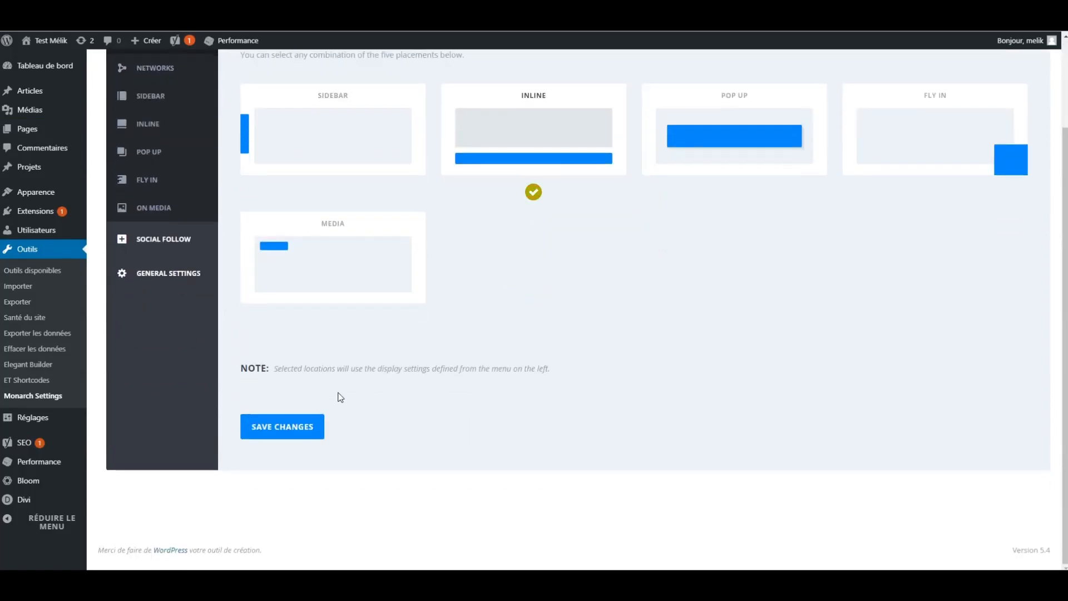
click(306, 429)
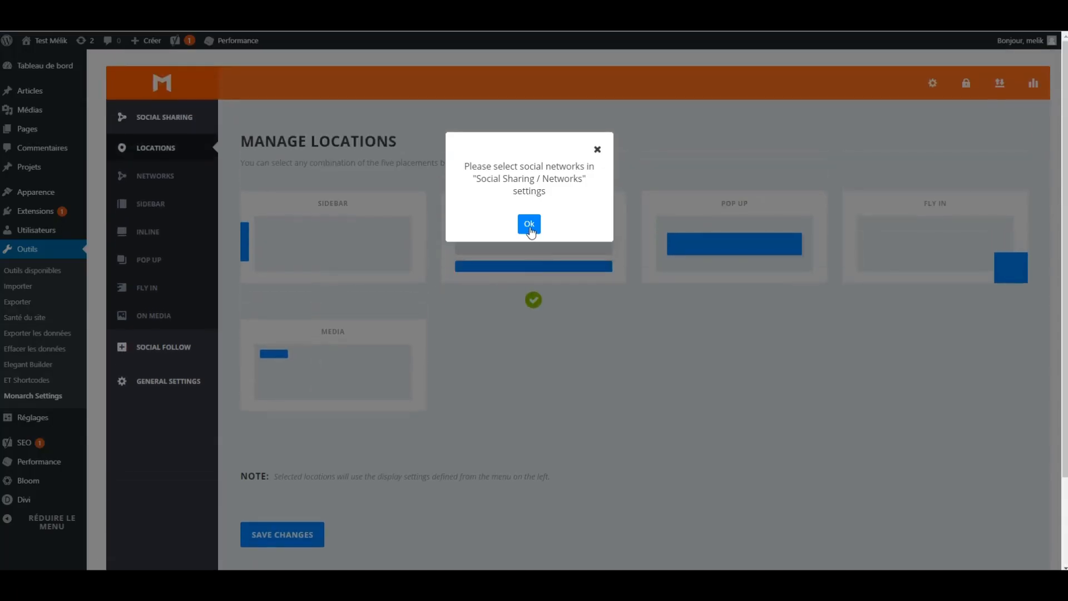
click(529, 225)
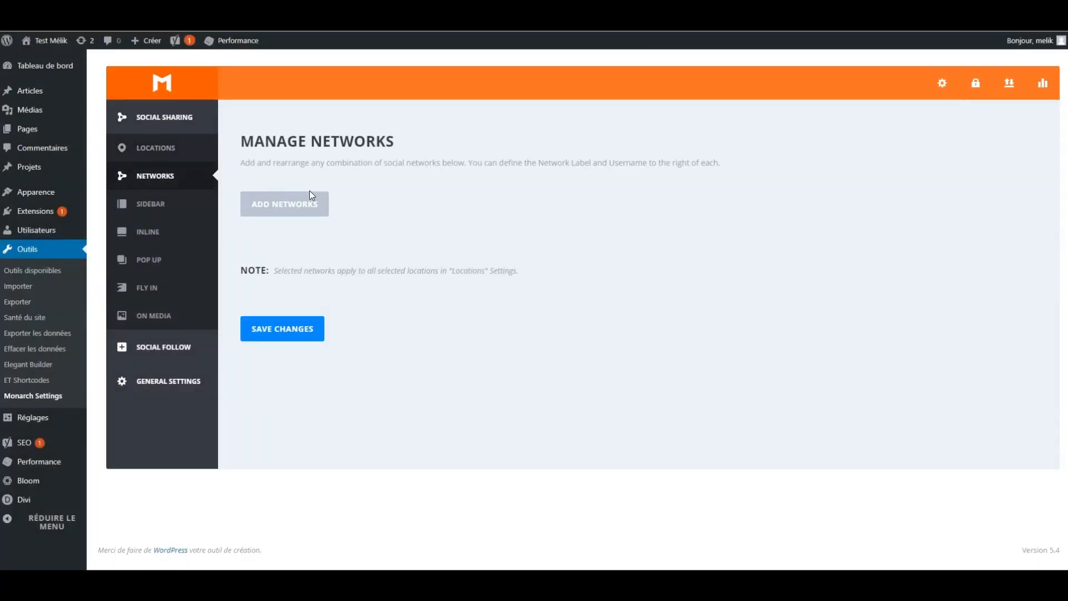
Step: Examine the networks that can be added for social sharing without adding any, and open the Social Follow network settings
click(285, 216)
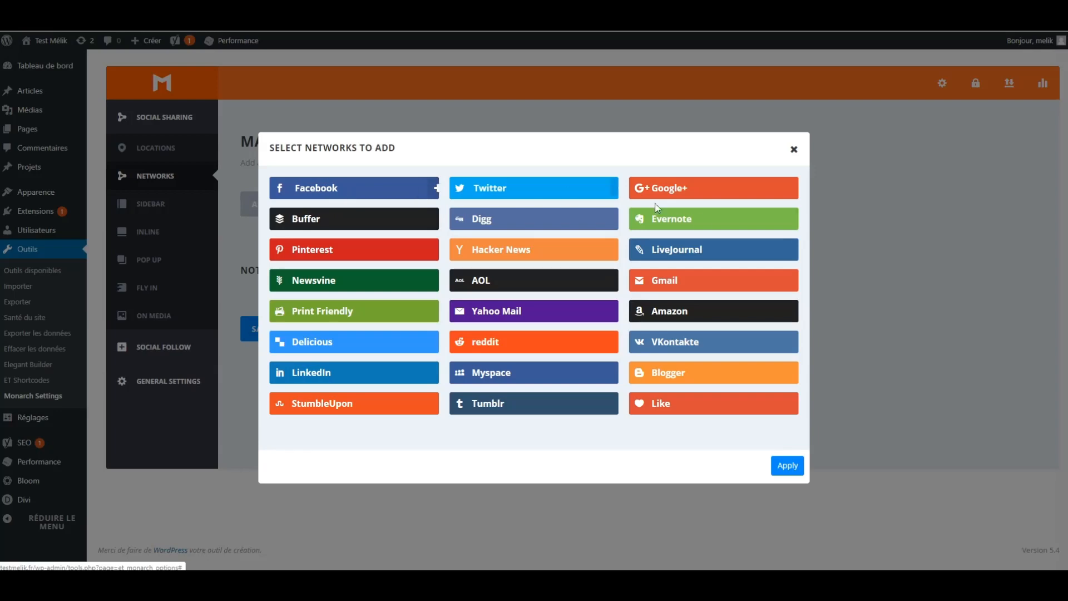
click(800, 149)
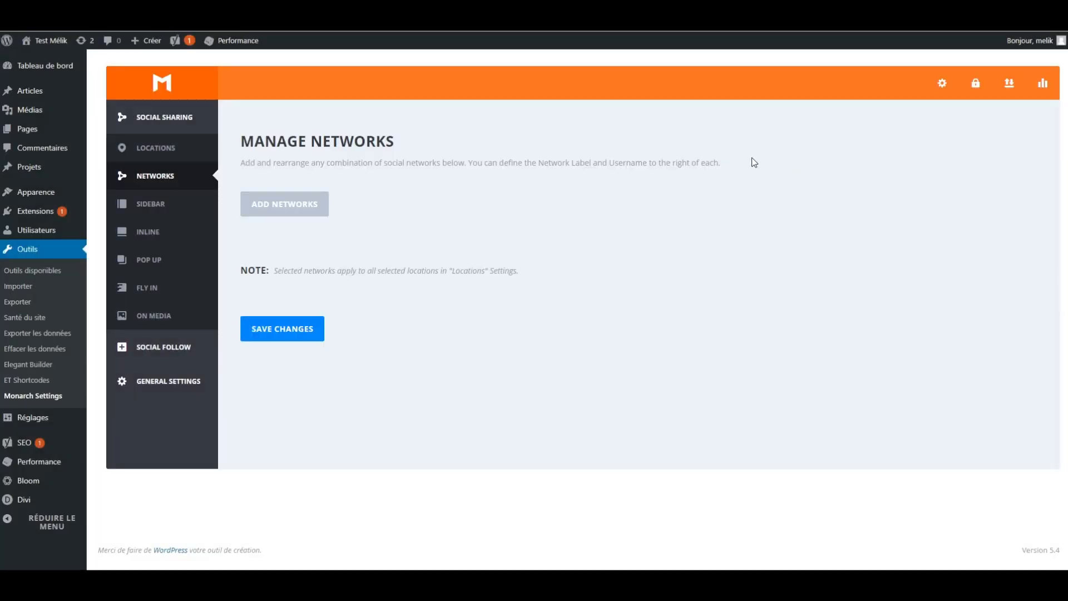
click(157, 347)
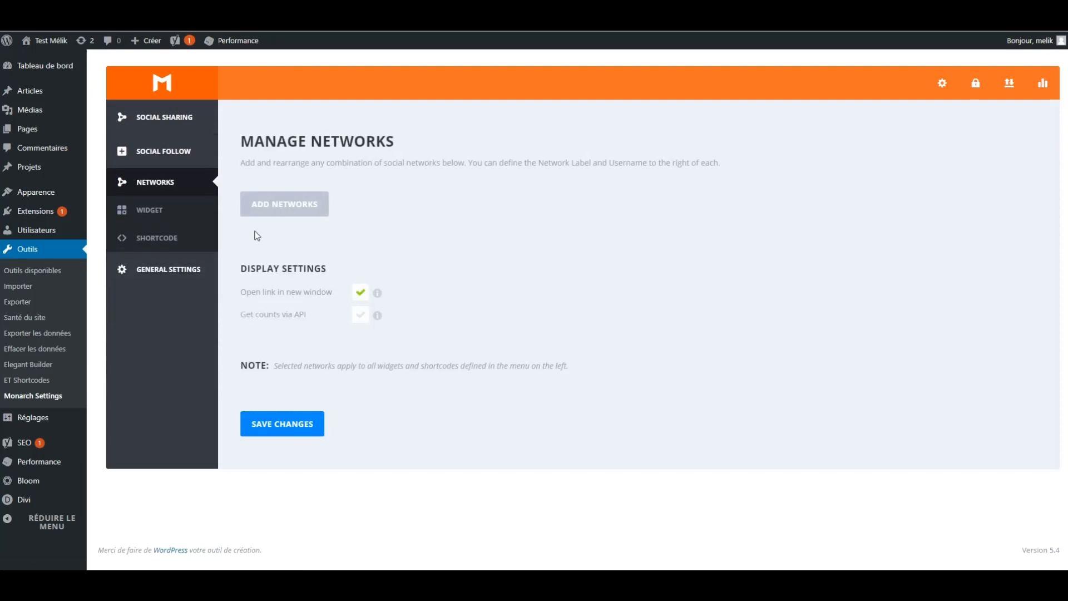